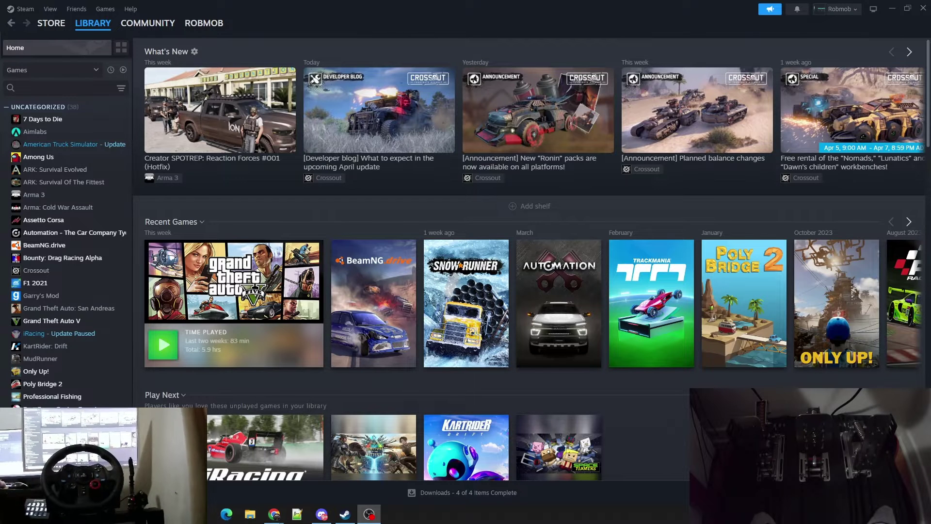
Browse the Steam library from Grand Theft Auto V to SnowRunner and back to Grand Theft Auto V
left_click(79, 321)
scroll(71, 337, "down", 2)
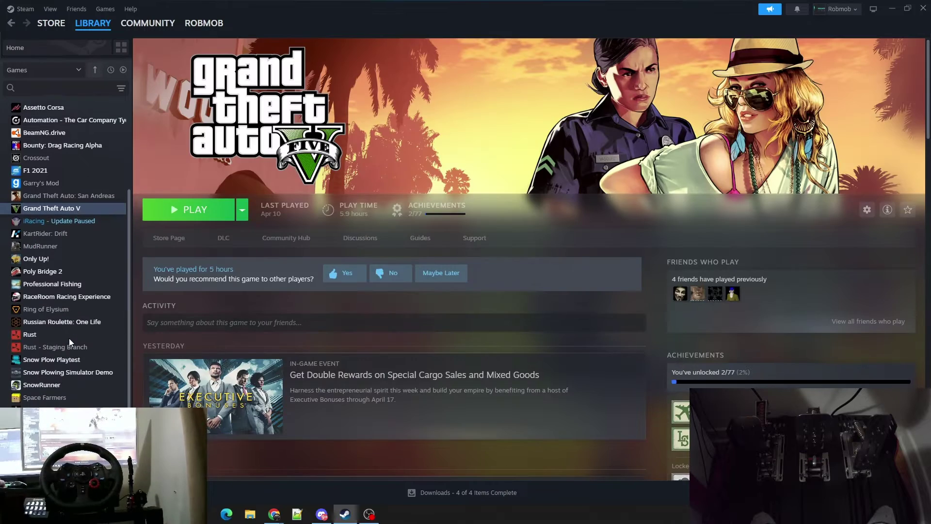
left_click(61, 384)
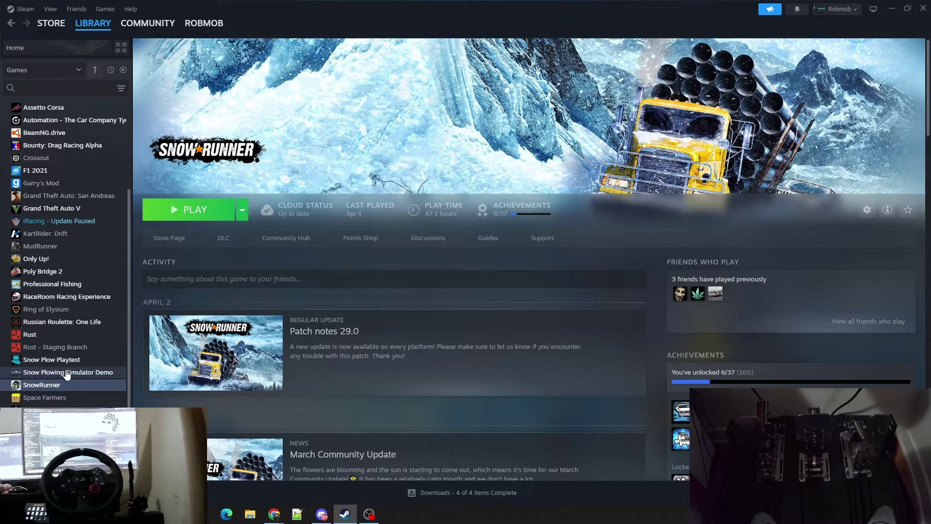
left_click(61, 210)
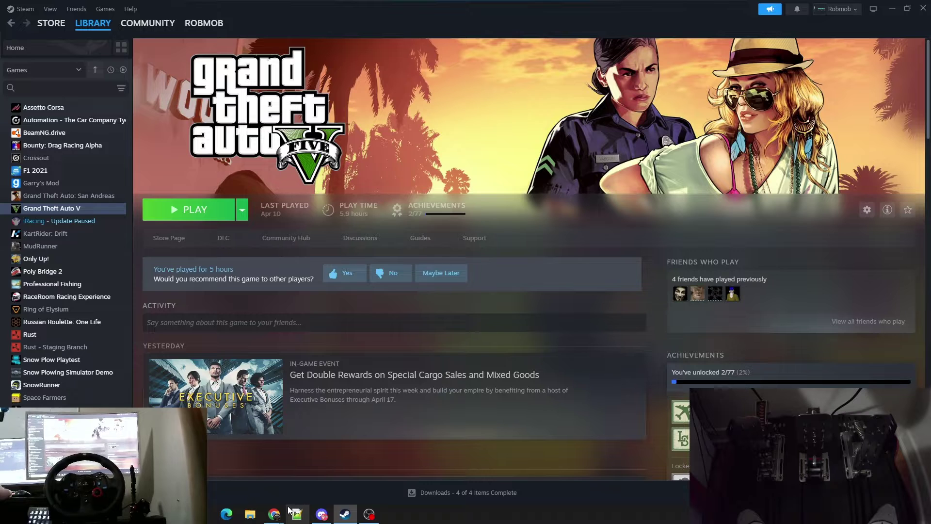
mouse_move(280, 515)
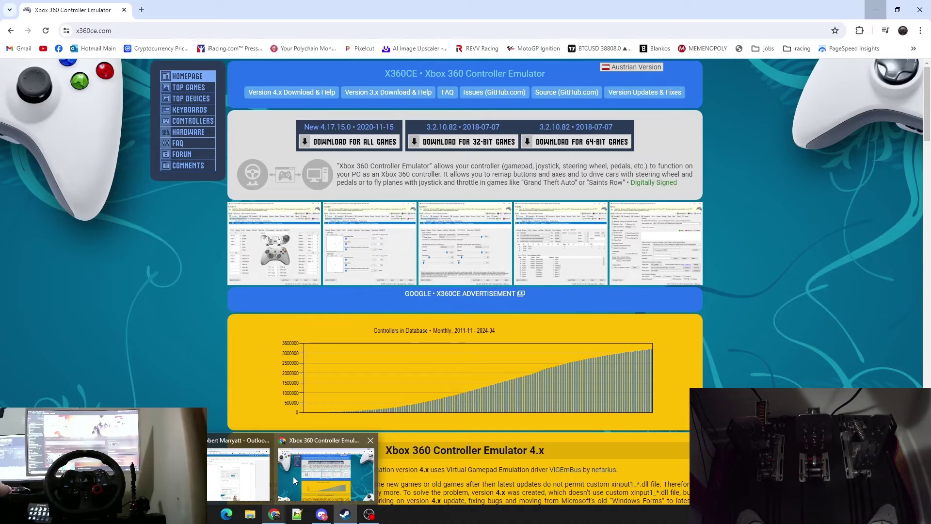
Download the x360ce 4.17.15.0 all-games release from x360ce.com as x360ce (5).zip
left_click(293, 476)
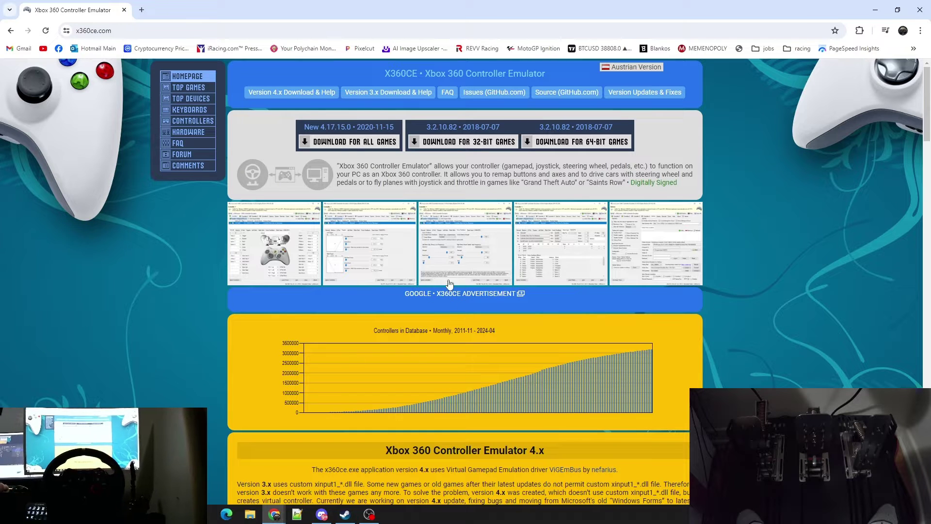
left_click(339, 139)
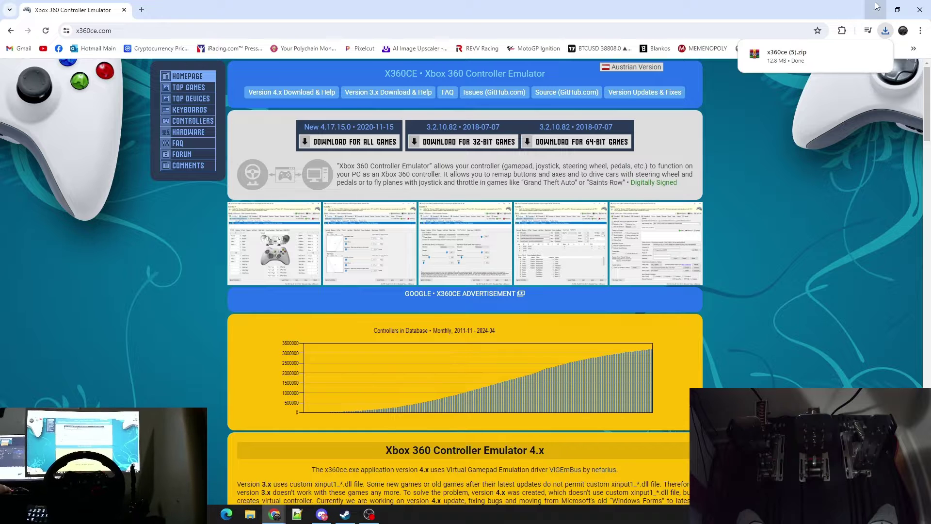
mouse_move(811, 66)
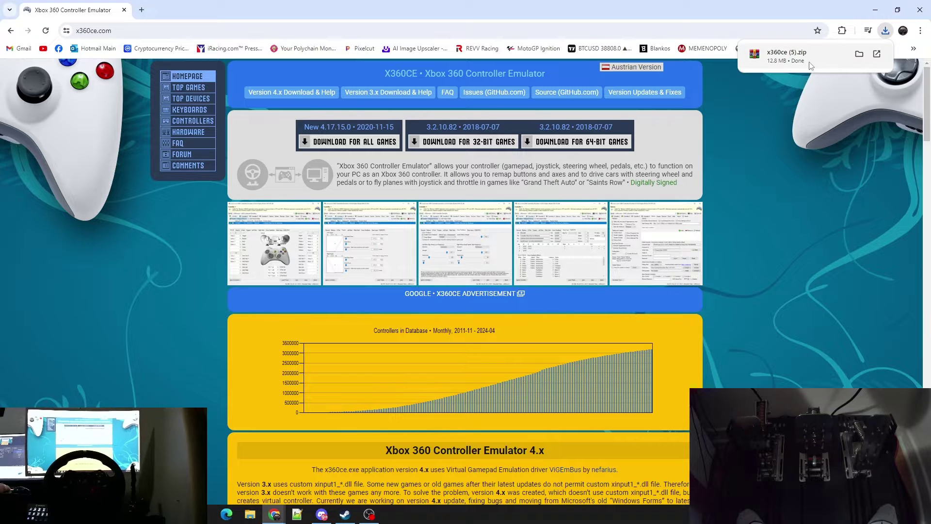
Open x360ce (5).zip in WinRAR from the Downloads folder, then close Explorer and minimize Chrome
left_click(859, 54)
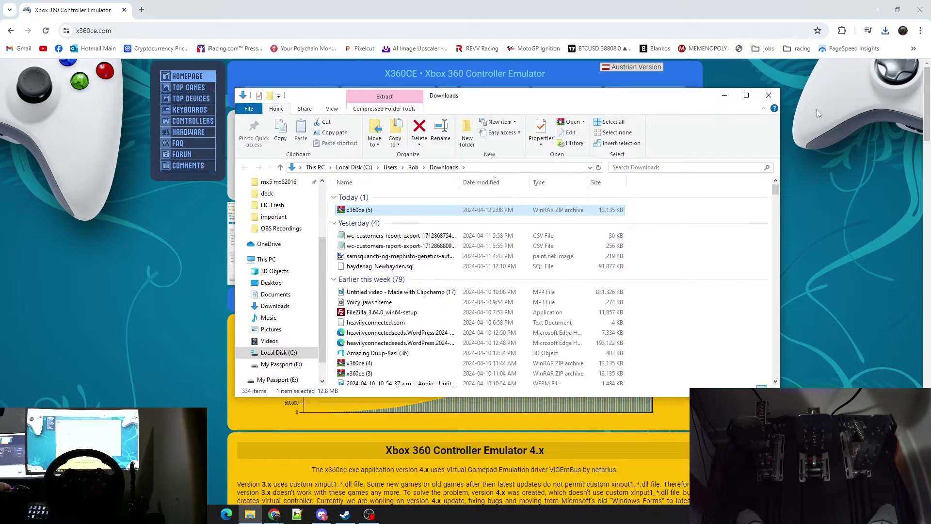
double_click(529, 215)
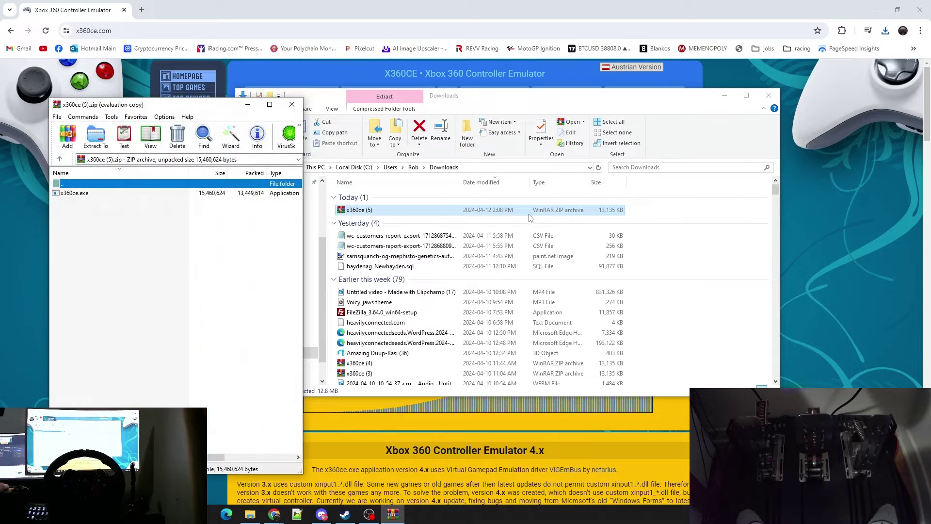
left_click(768, 95)
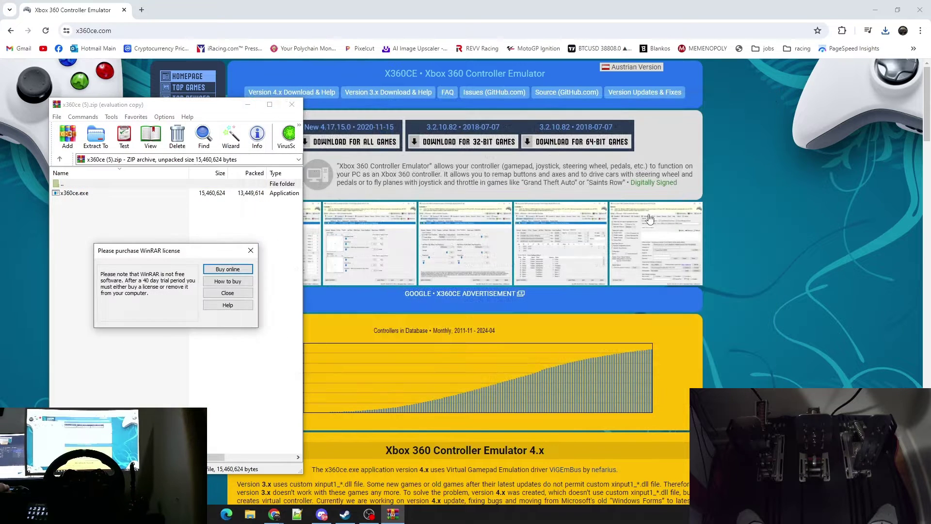
key("Escape")
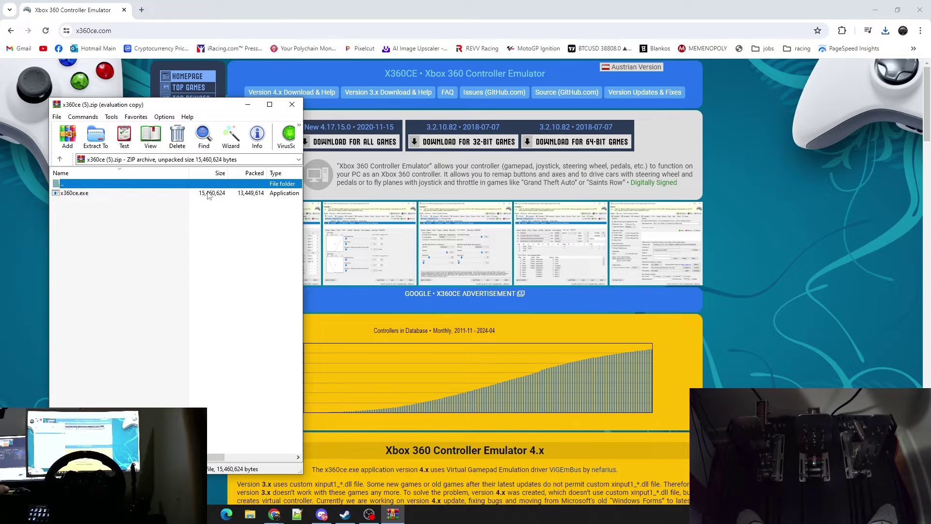
left_click(873, 10)
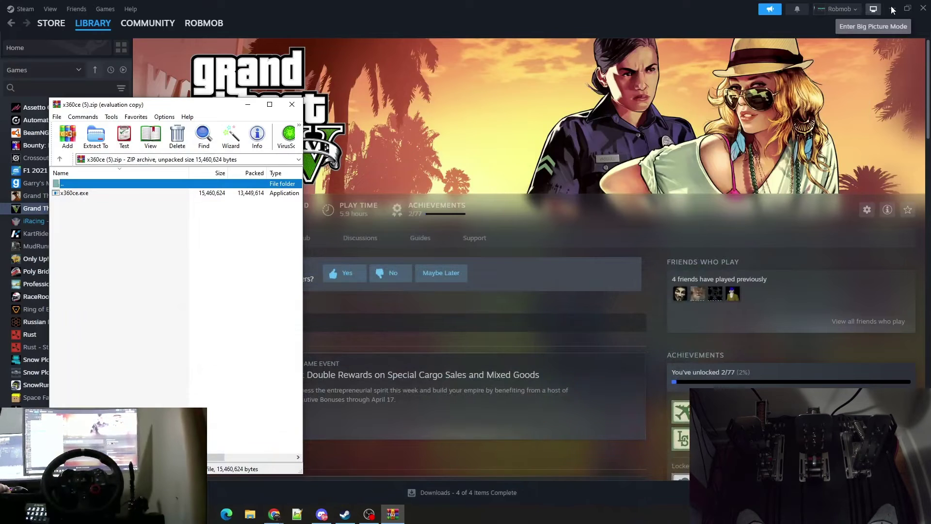
Create New folder (5) on the desktop and extract x360ce.exe into it
left_click(892, 8)
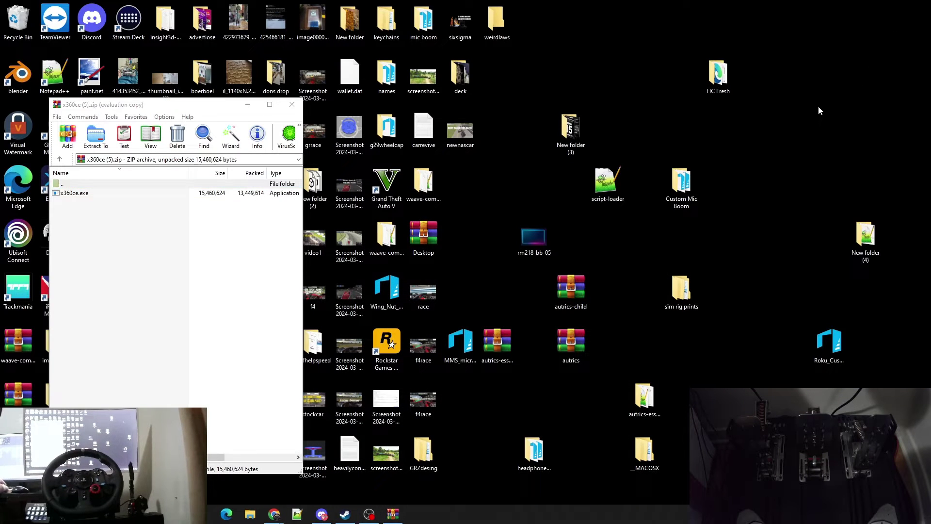
right_click(819, 106)
mouse_move(838, 189)
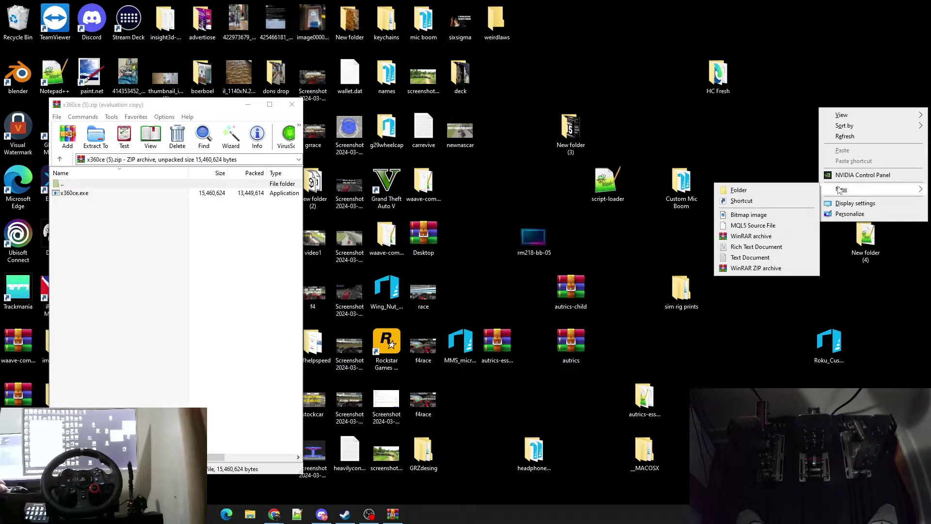
left_click(800, 192)
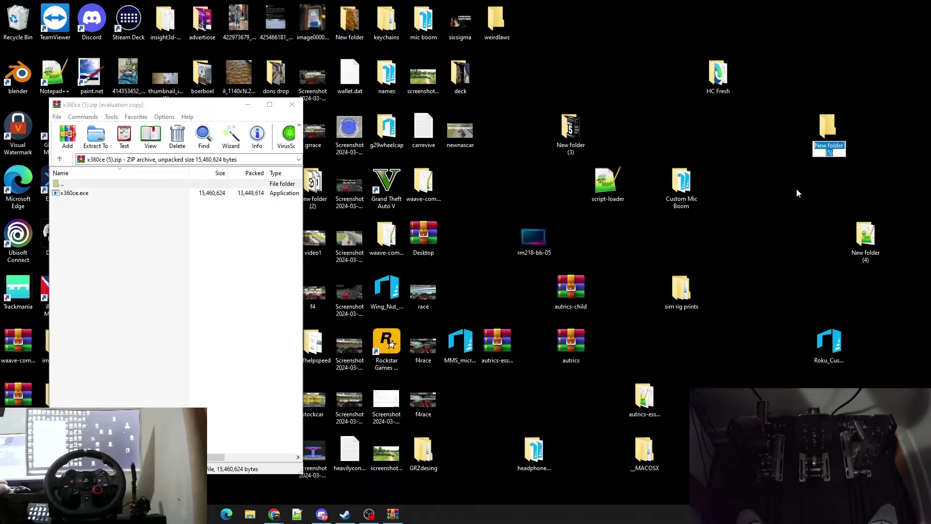
key("Return")
left_click_drag(68, 195, 839, 146)
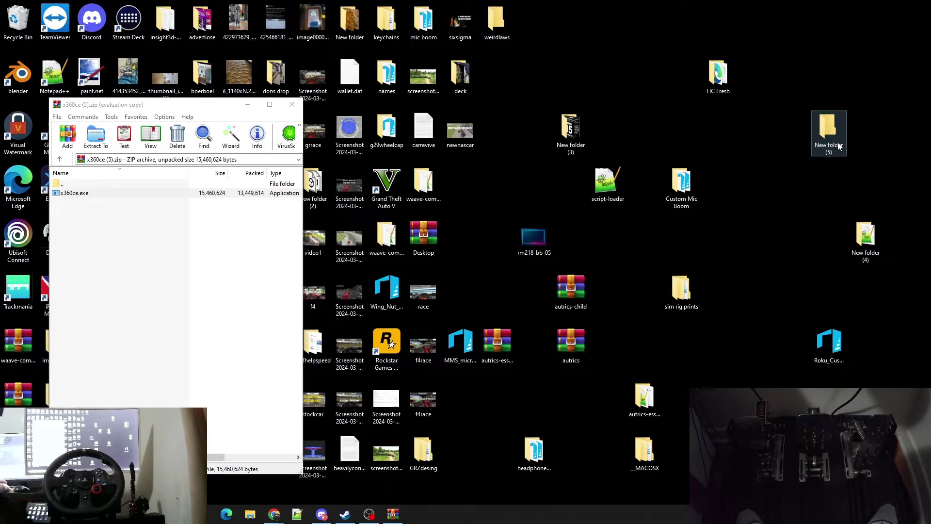
Close WinRAR and launch x360ce from New folder (5)
left_click(291, 105)
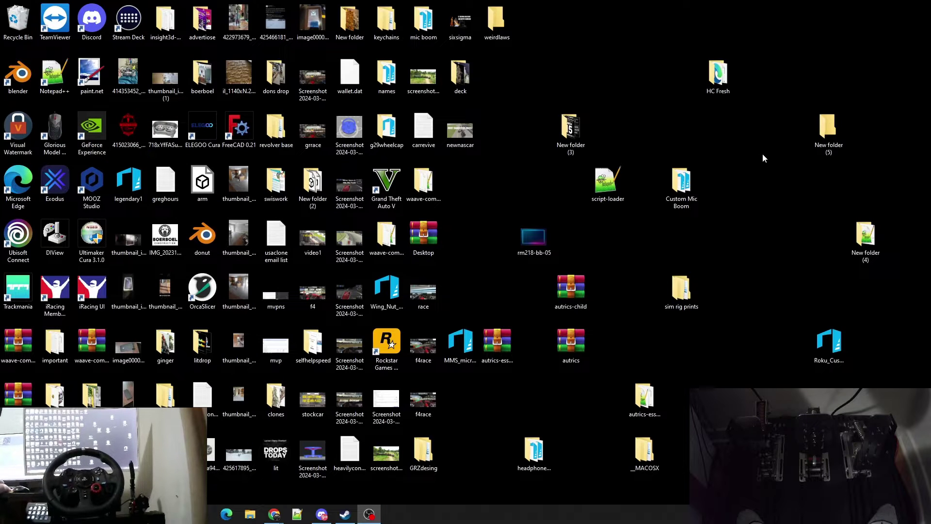
double_click(834, 135)
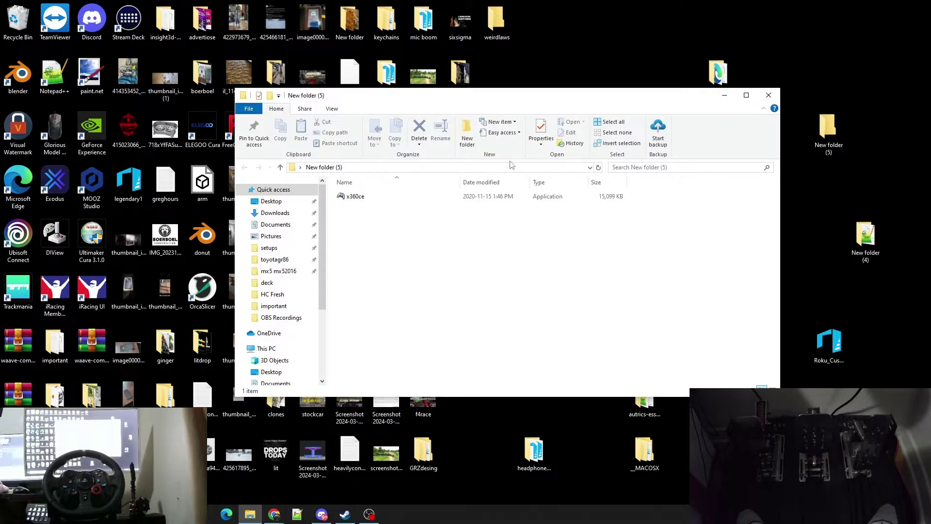
left_click(367, 198)
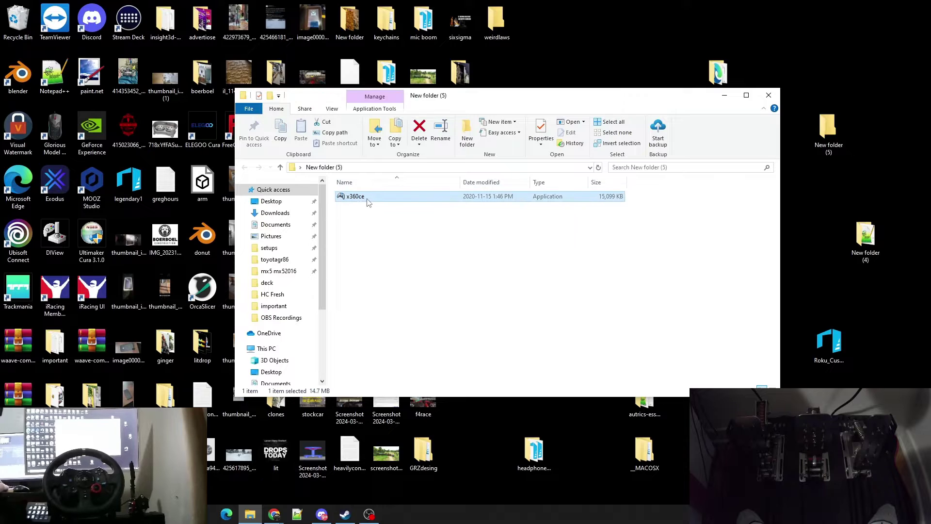
Move the X360CE window up and add devices to Controller 1, which maps the Keyboard
left_click(723, 98)
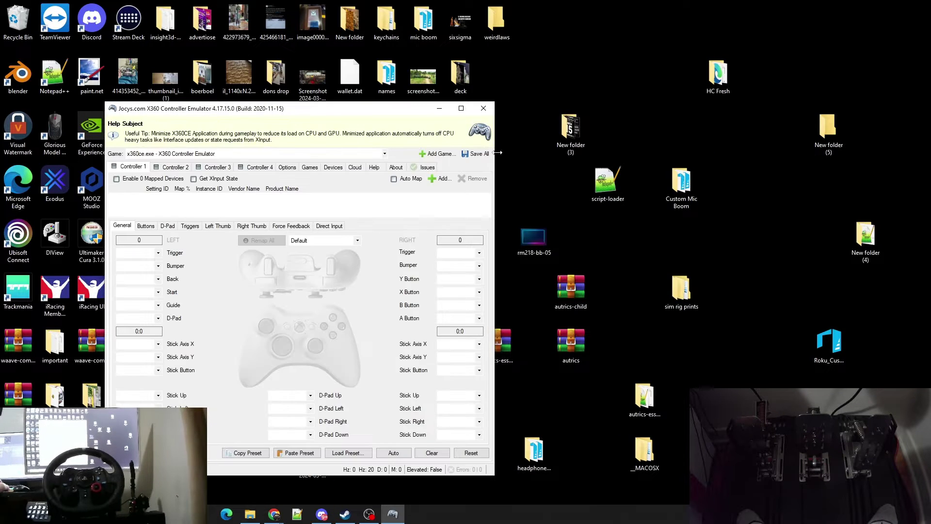
left_click_drag(356, 111, 553, 28)
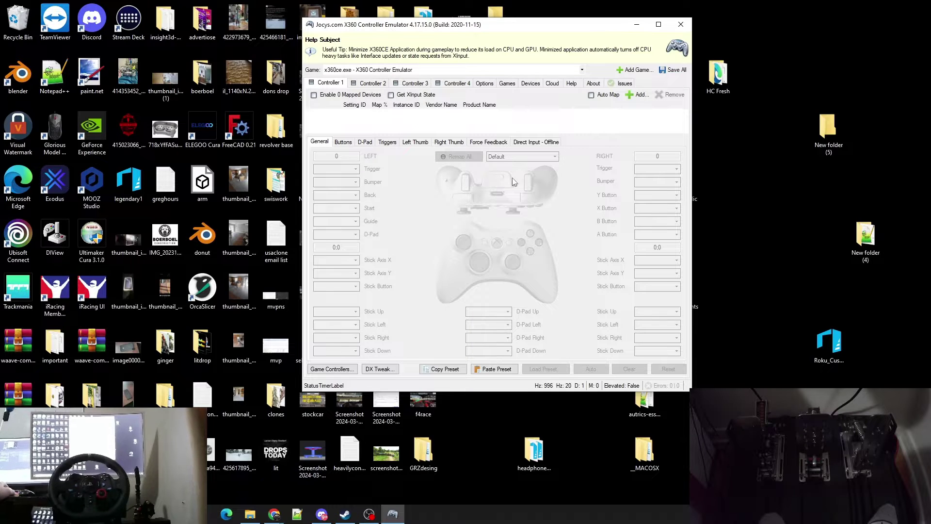
left_click(635, 94)
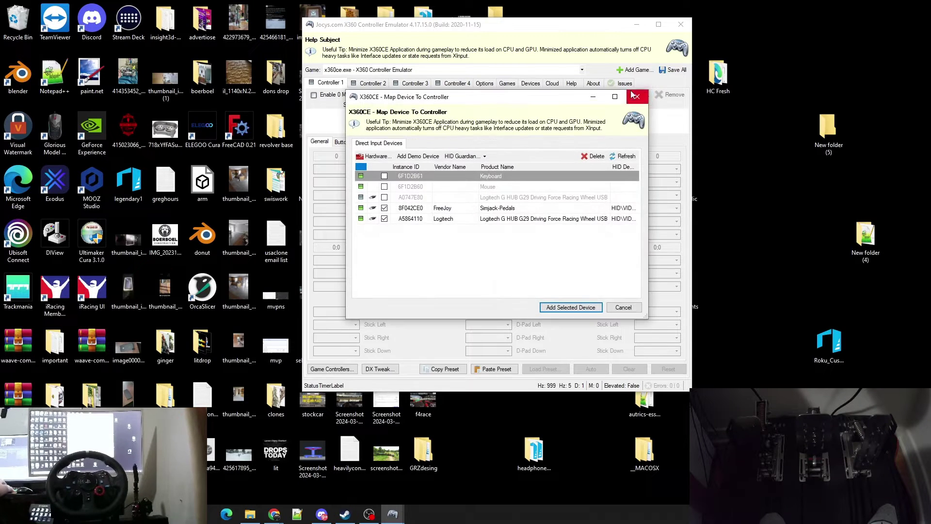
left_click(550, 308)
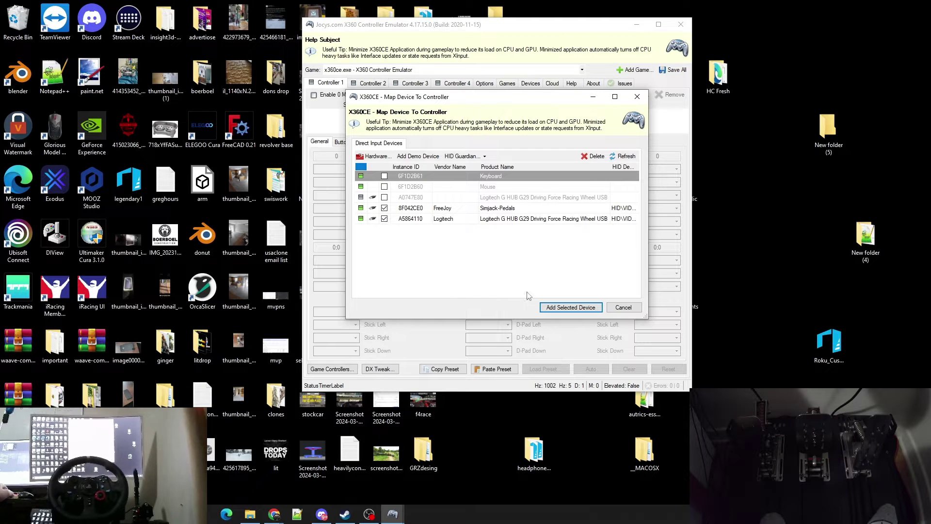
left_click(545, 308)
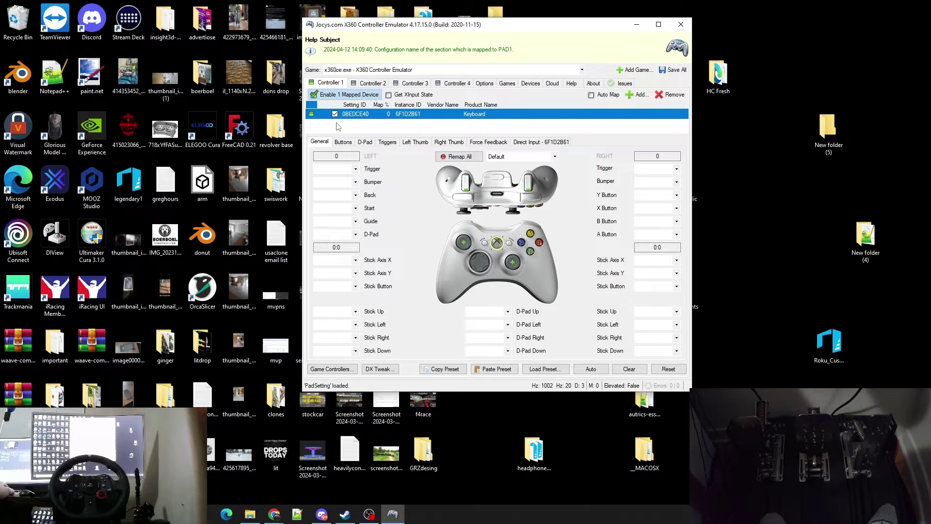
Remove the Keyboard from Controller 1 and map the Logitech G29 wheel instead
left_click(673, 100)
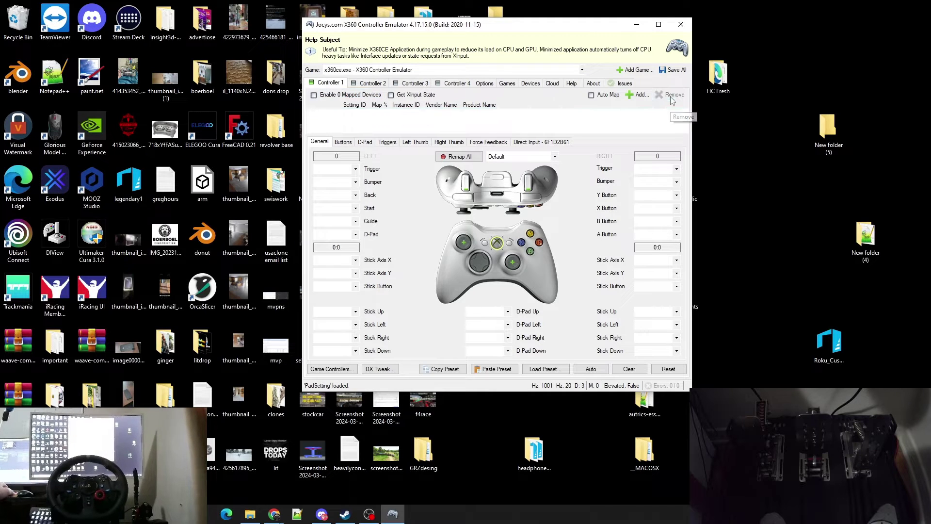
left_click(636, 94)
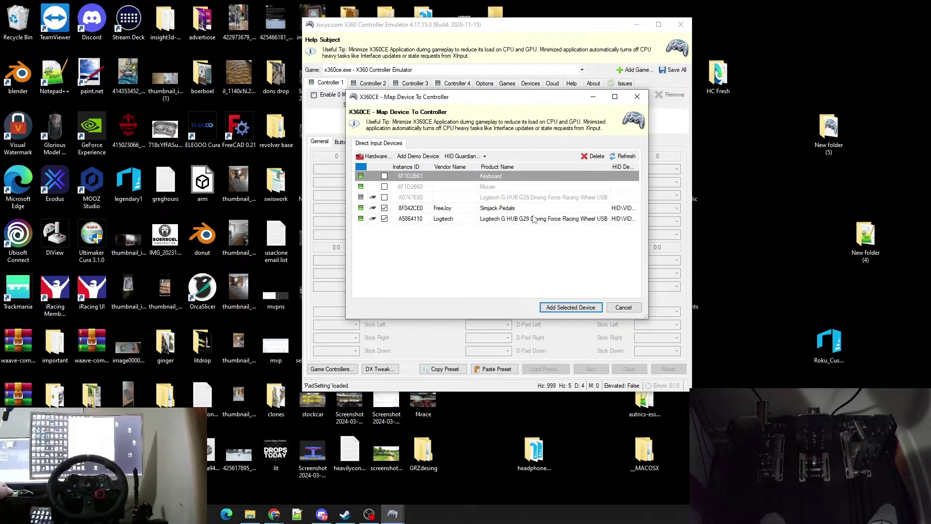
left_click(533, 219)
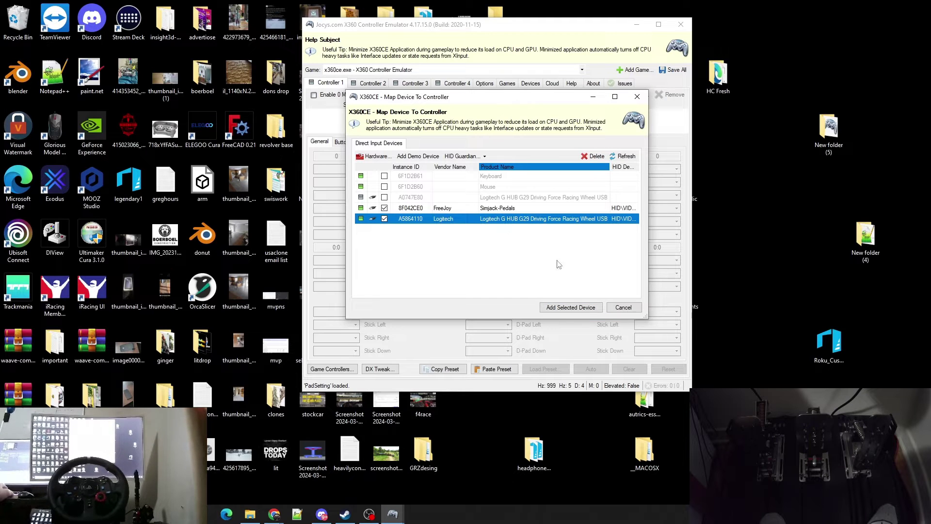
left_click(570, 307)
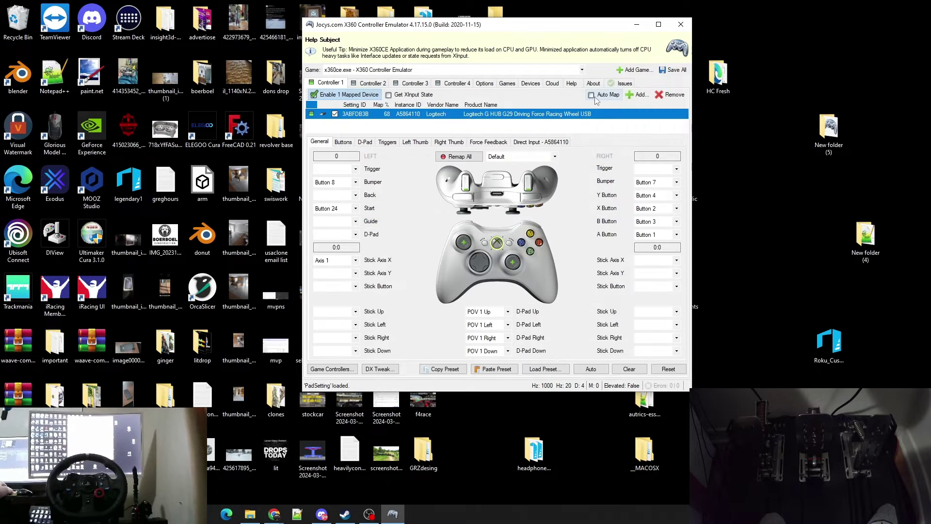
Add the Simjack-Pedals to Controller 1 as a second mapped device
left_click(638, 94)
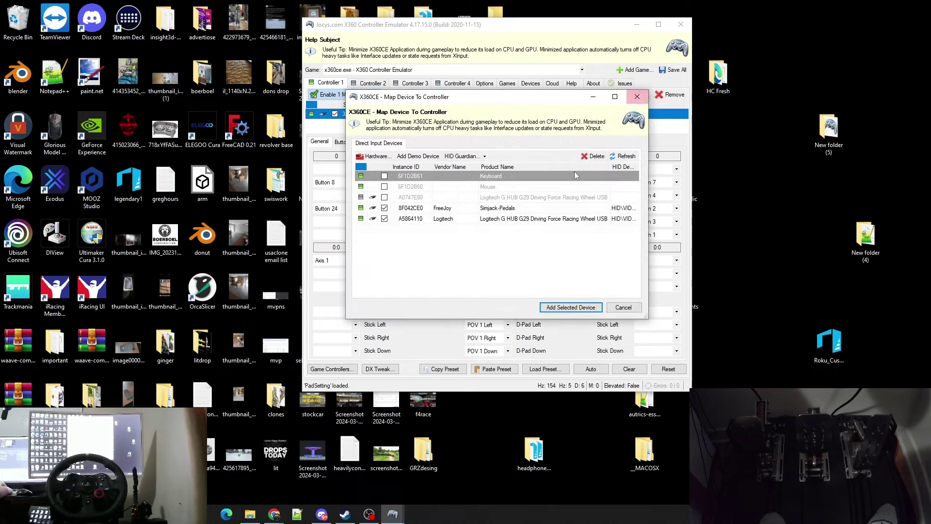
left_click(471, 212)
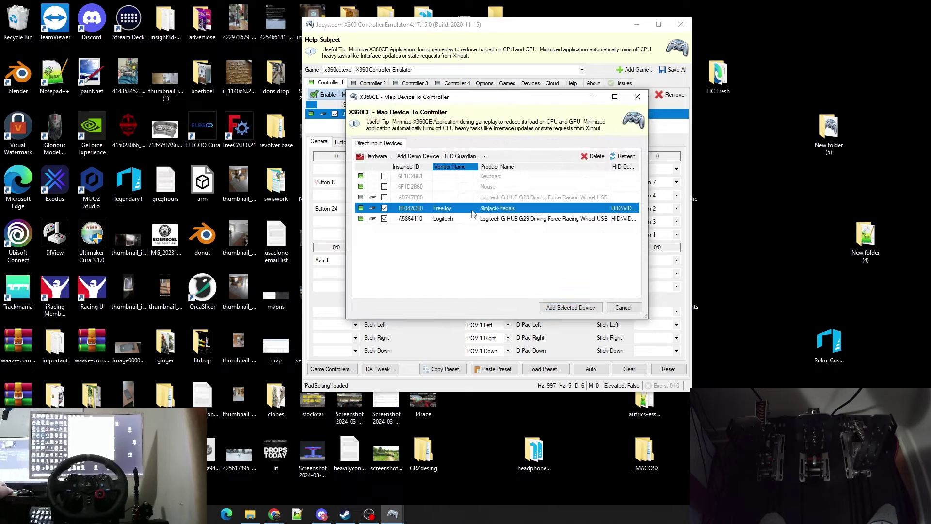
left_click(565, 306)
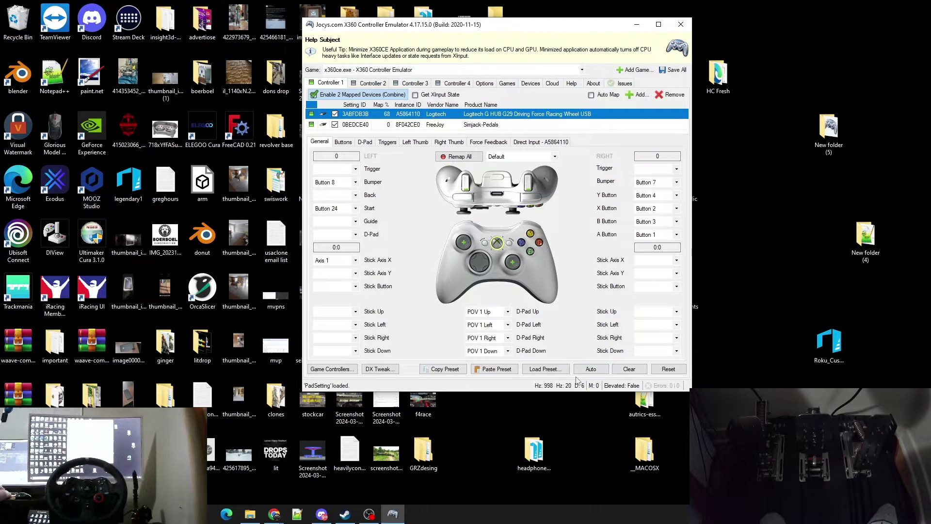
Clear and then reset all Controller 1 mappings, confirming both prompts
left_click(623, 371)
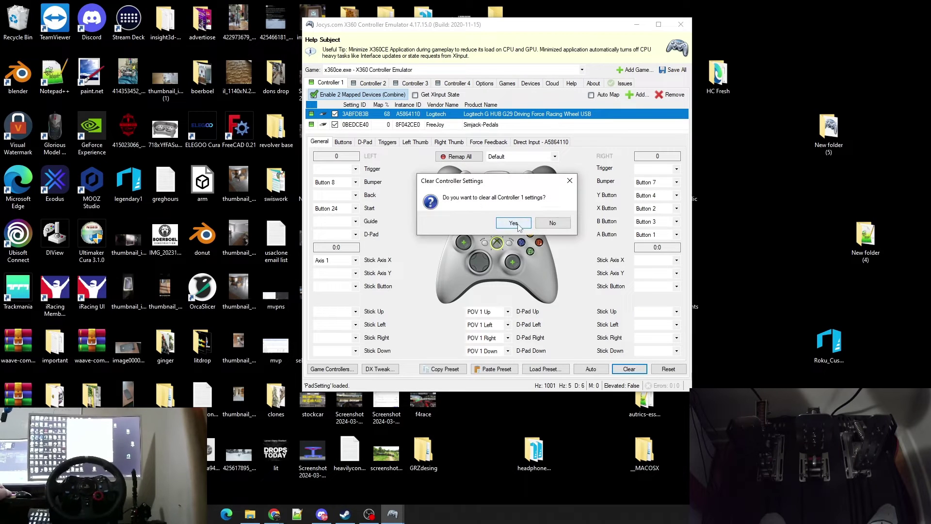
key("Return")
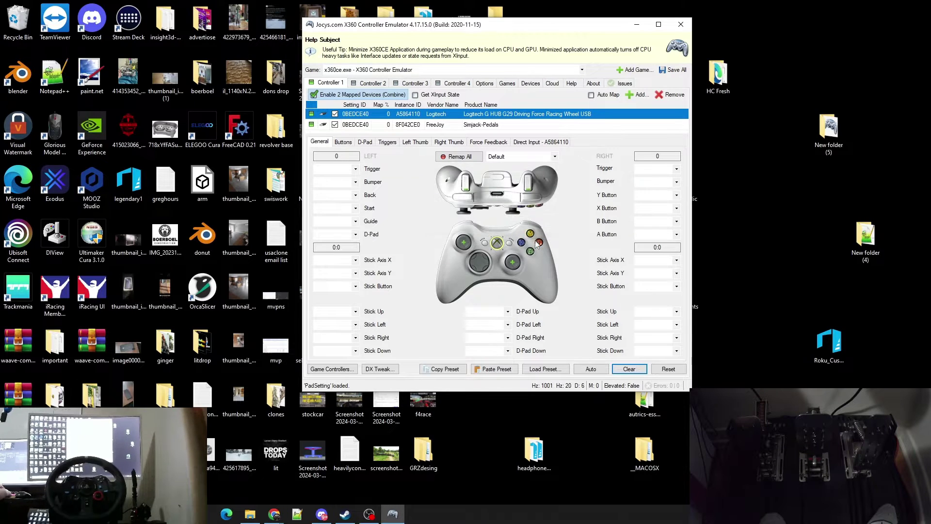
left_click(668, 368)
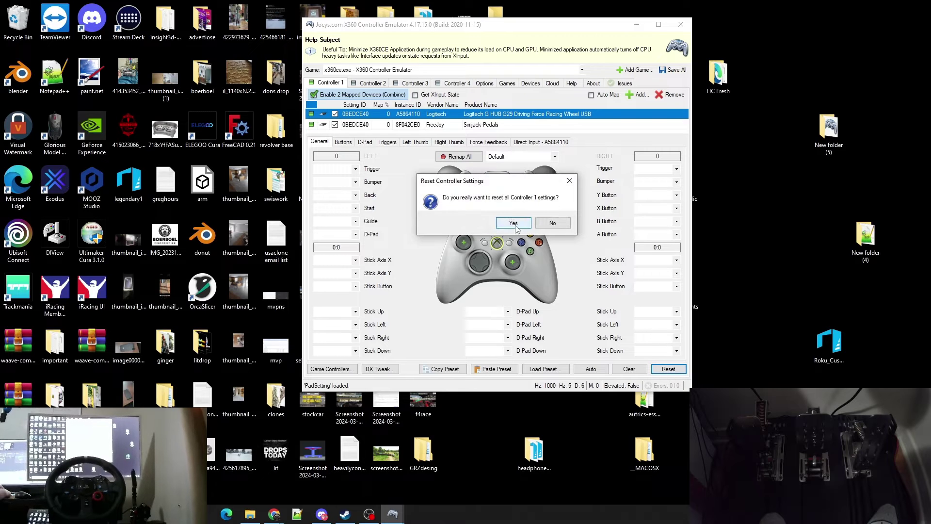
left_click(519, 226)
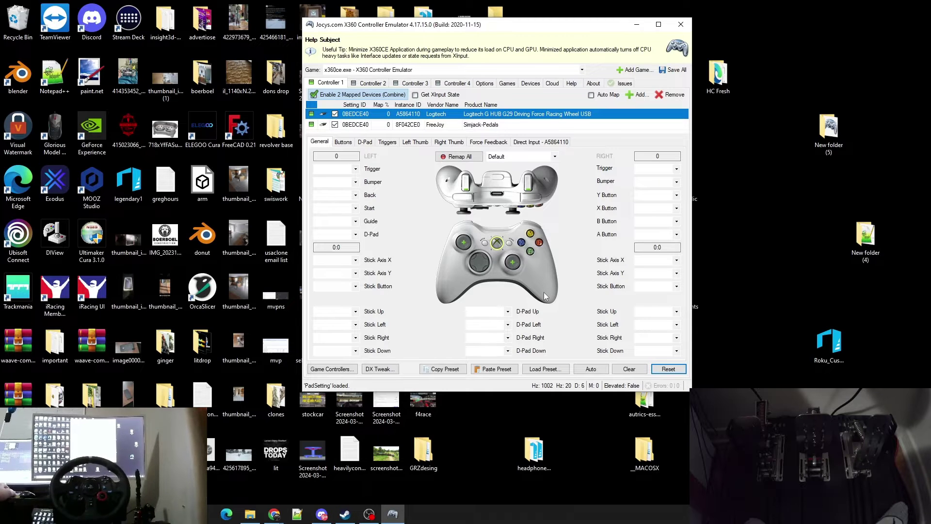
Map the Simjack throttle to the right trigger (Axis 5) and brake to the left trigger (Axis 4)
left_click(528, 186)
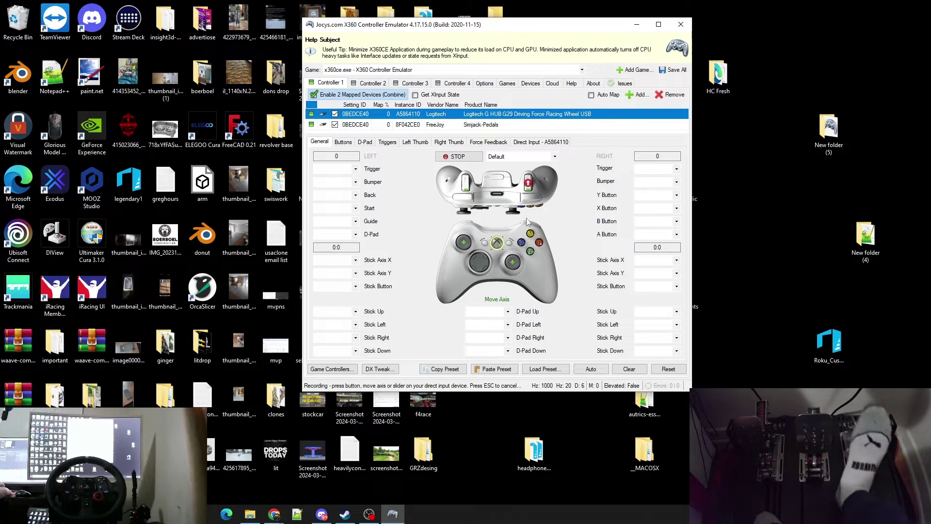
left_click(475, 127)
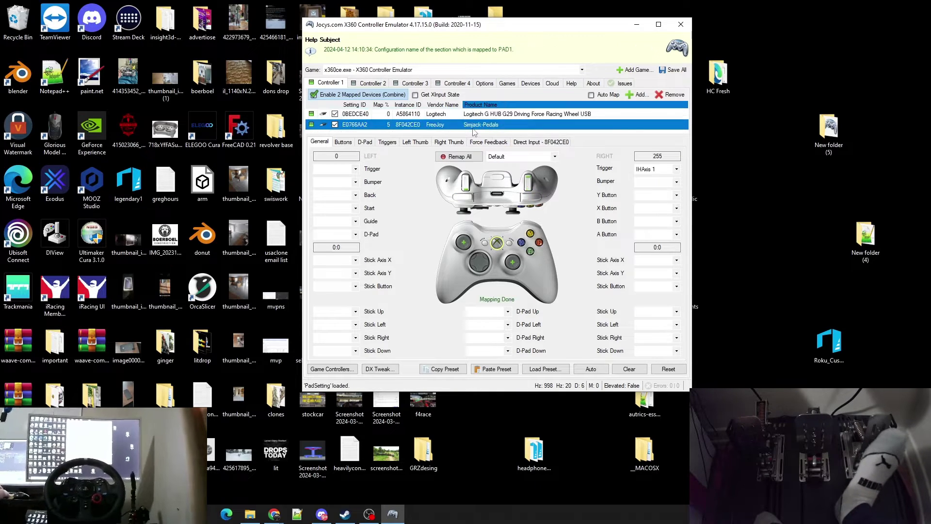
left_click(530, 184)
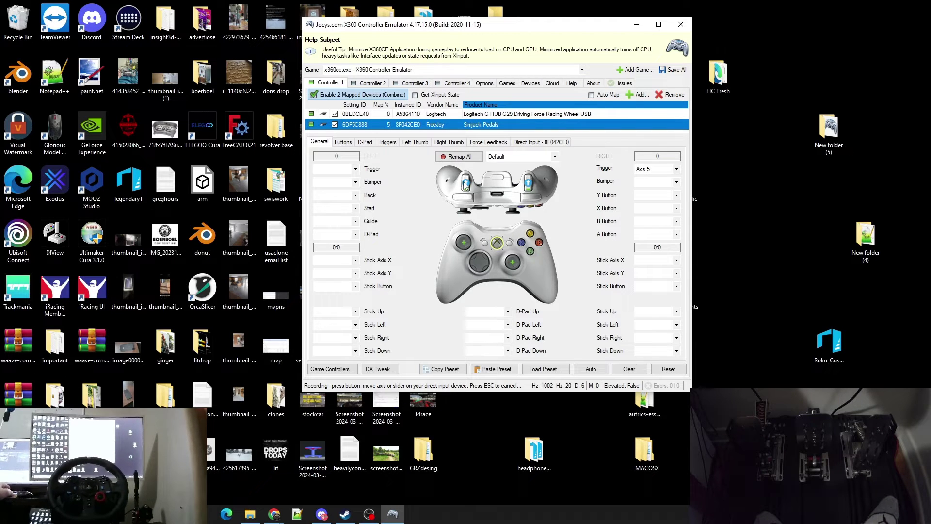
left_click(463, 181)
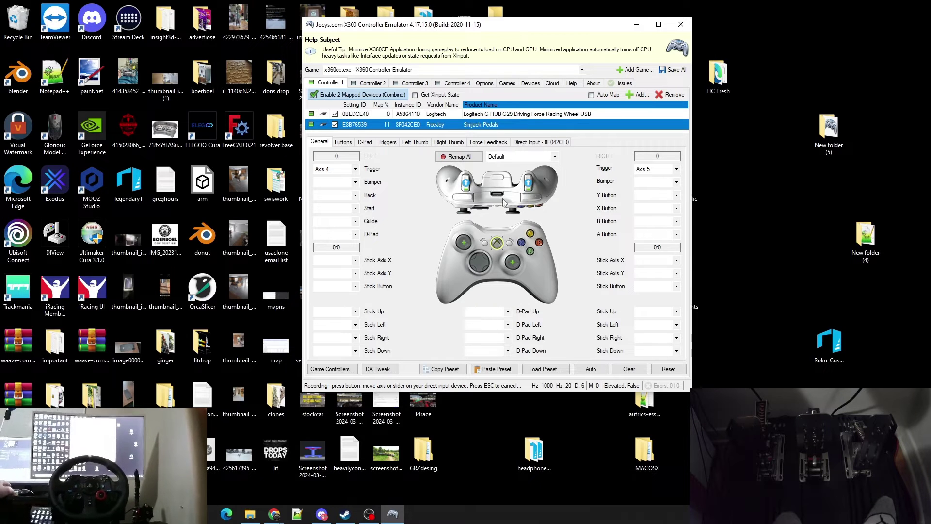
Map G29 wheel buttons to A, B, Y and X, with Y, X, B on Buttons 4, 2, 3
left_click(439, 115)
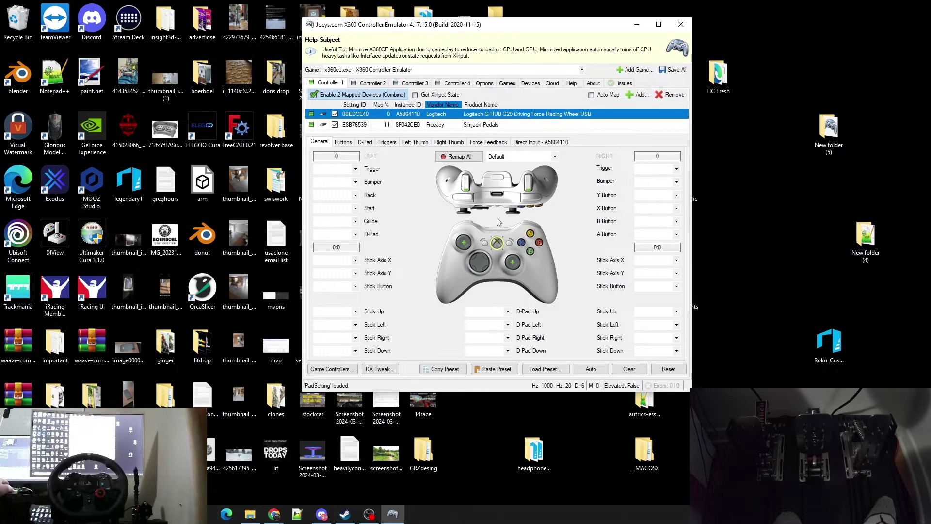
left_click(531, 251)
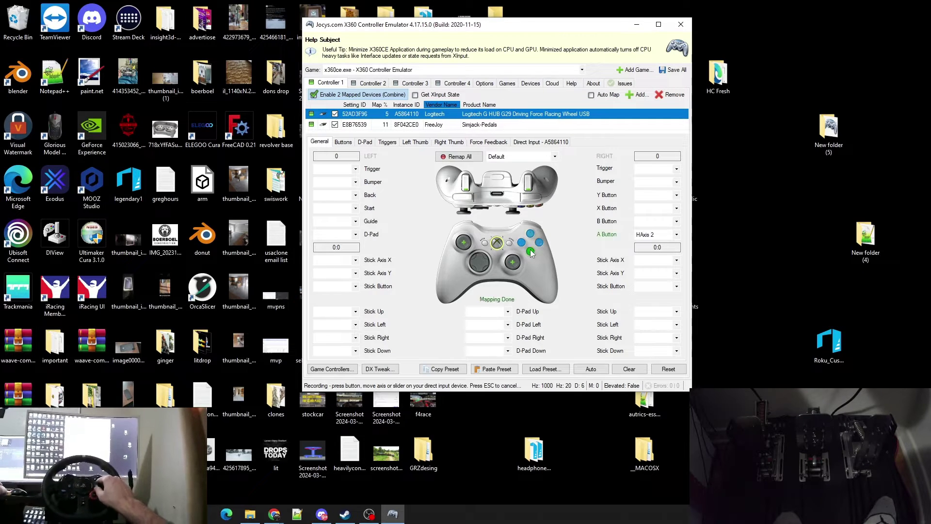
left_click(540, 246)
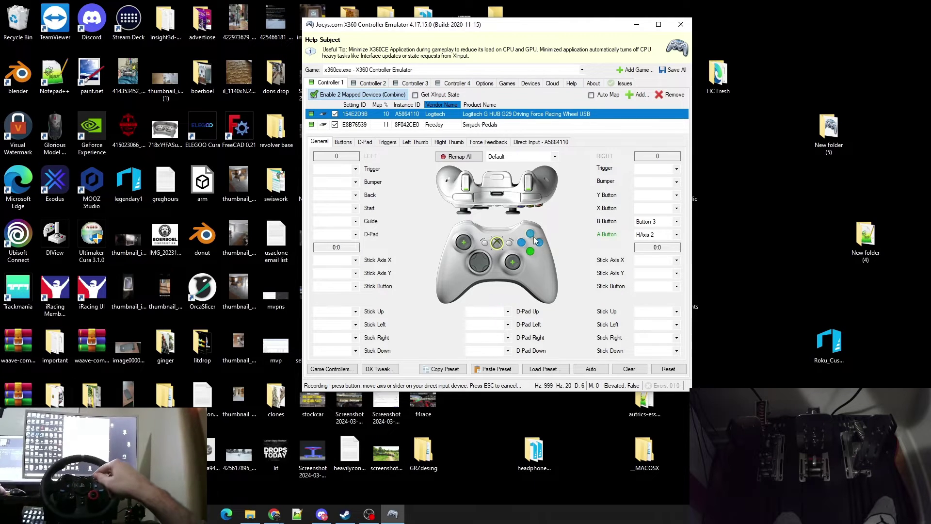
left_click(533, 235)
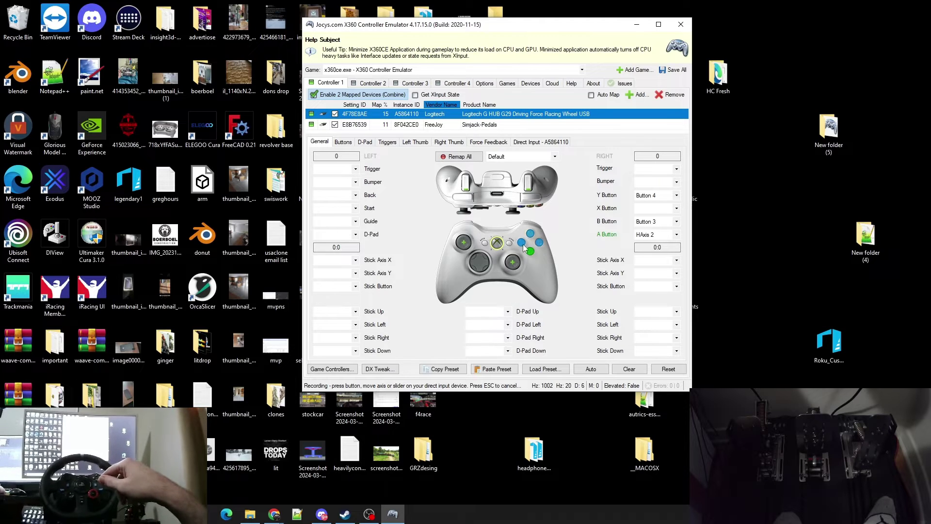
left_click(522, 244)
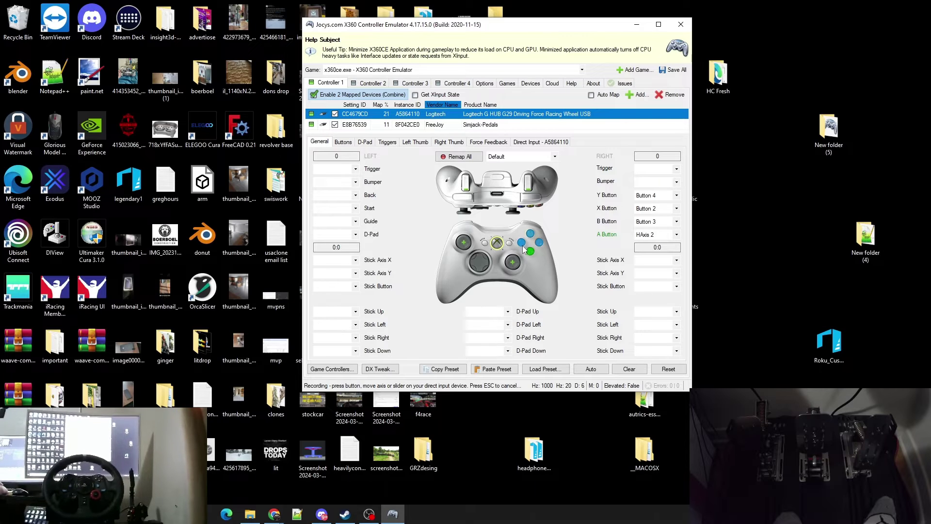
Map the wheel's hat switch to D-pad up, right, down and left on POV 1
left_click(479, 254)
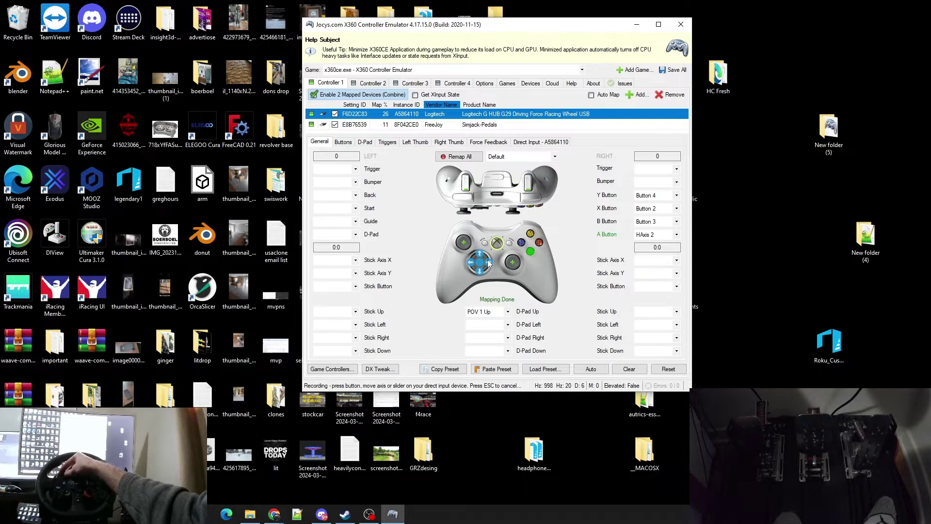
left_click(489, 263)
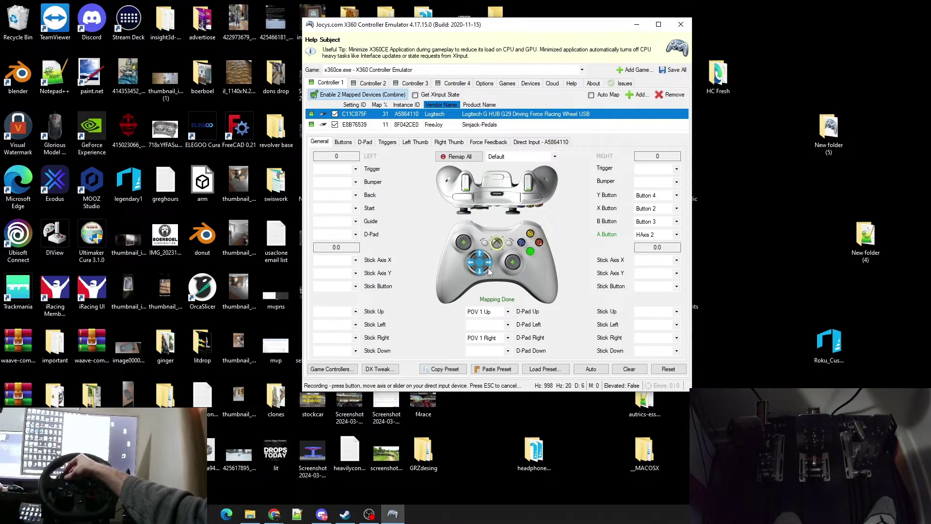
left_click(478, 272)
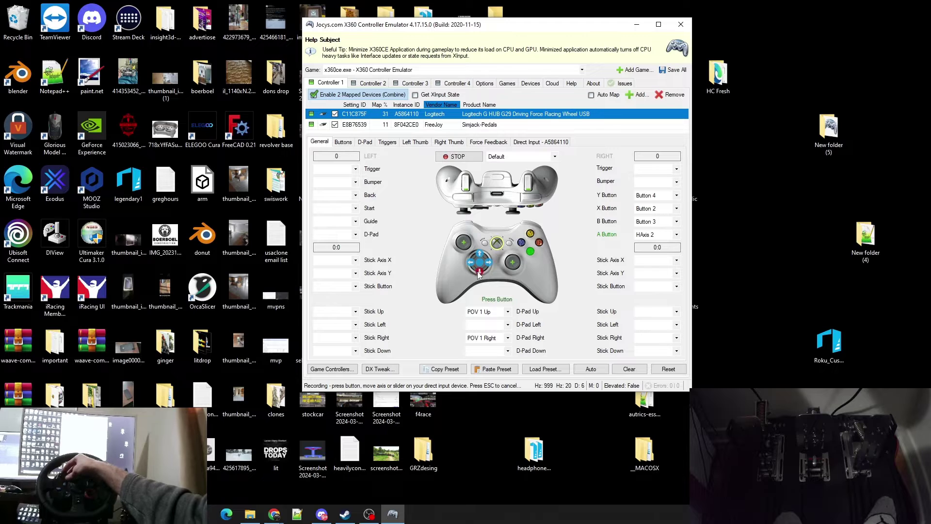
left_click(470, 263)
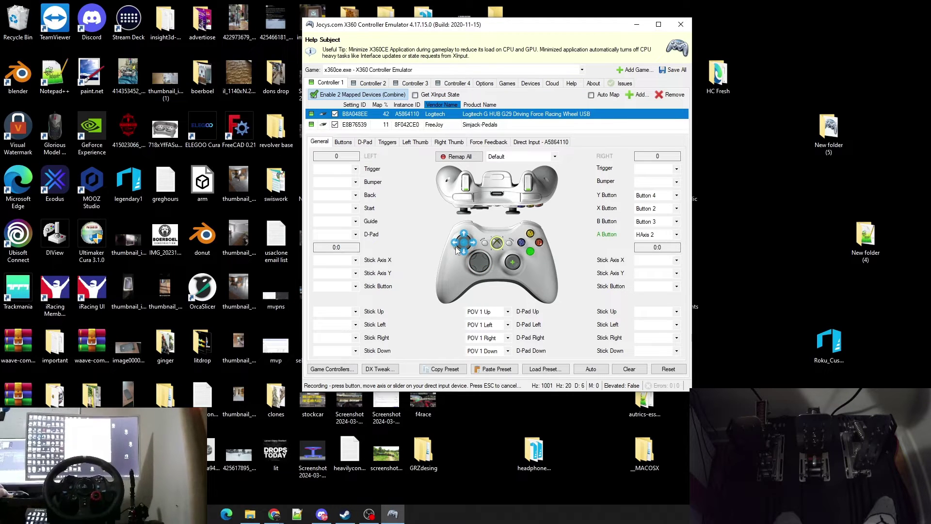
left_click(455, 243)
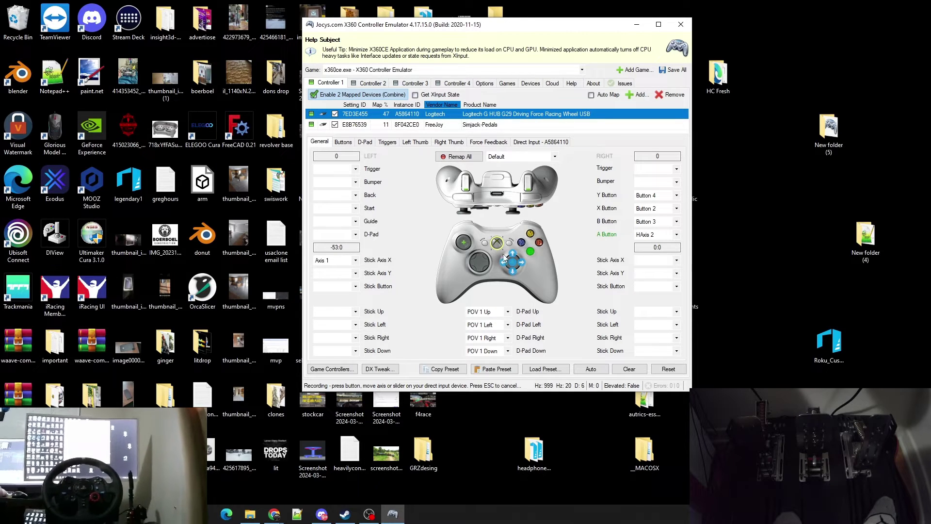
Save all Controller 1 mappings, including G29 steering on left stick X as Axis 1
left_click(670, 74)
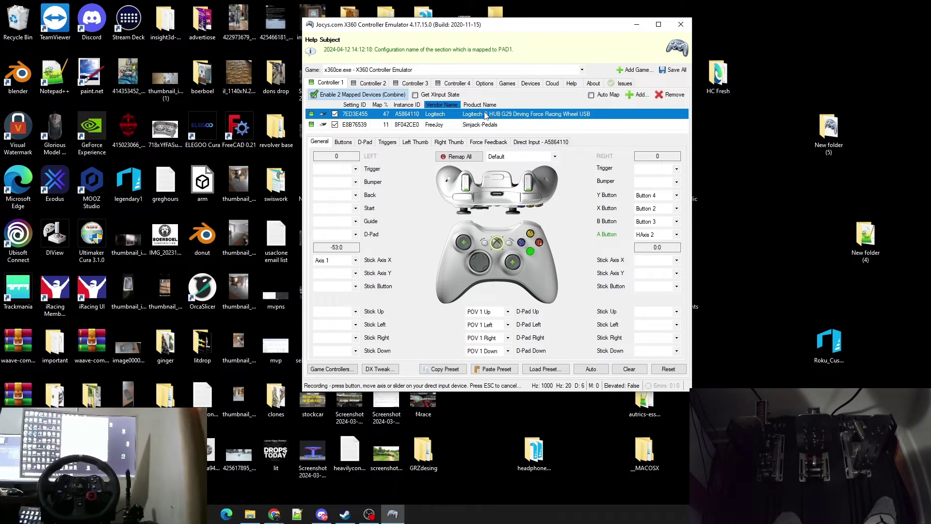
Review the G29 wheel's Triggers, Left Thumb and Right Thumb axis mappings
left_click(387, 142)
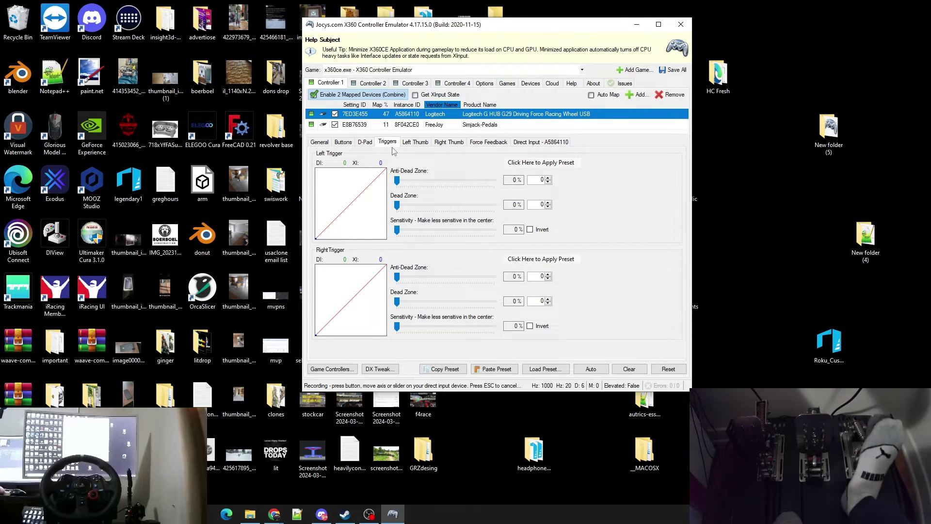
left_click(416, 145)
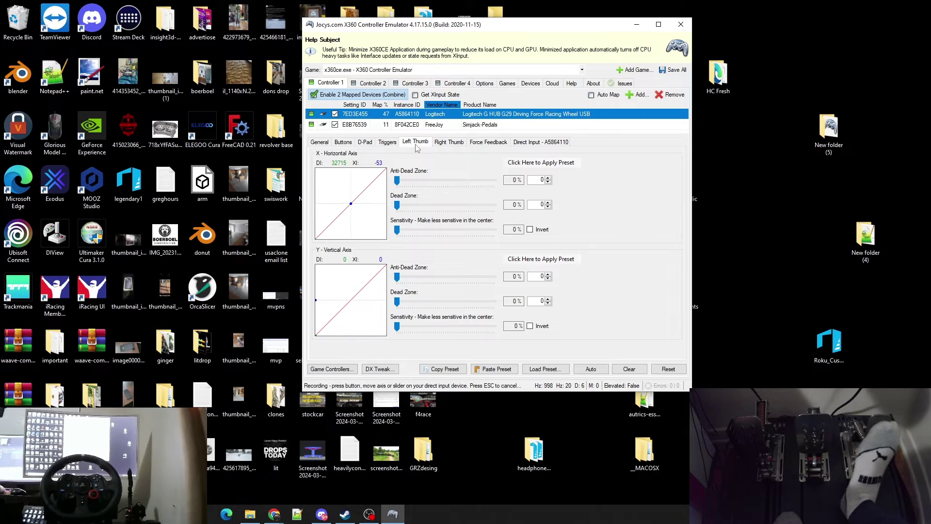
left_click(443, 143)
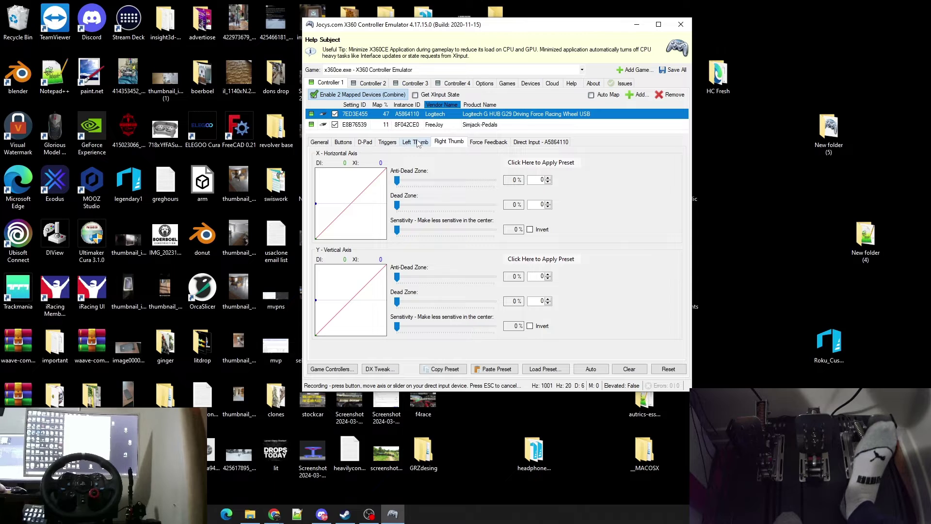
Check the Simjack pedals' trigger and left thumb mappings, then show the wheel's force feedback settings
left_click(431, 125)
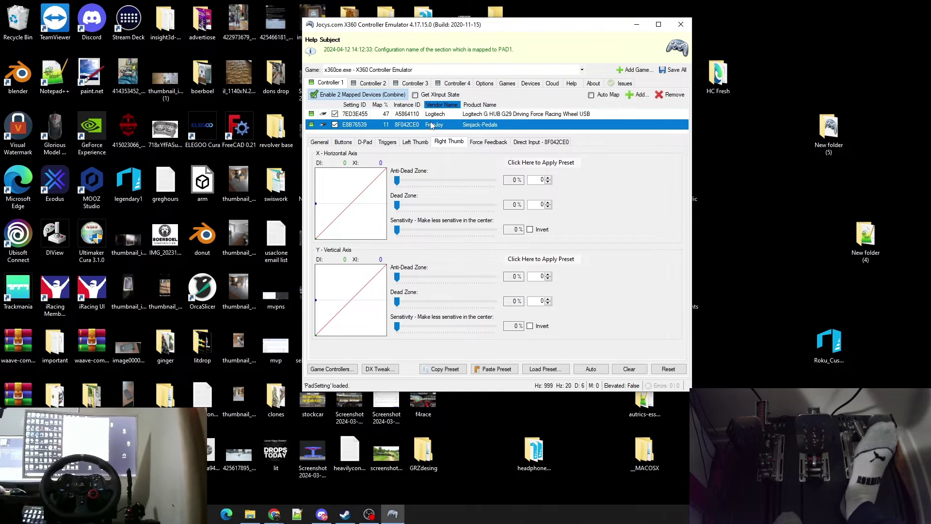
left_click(388, 142)
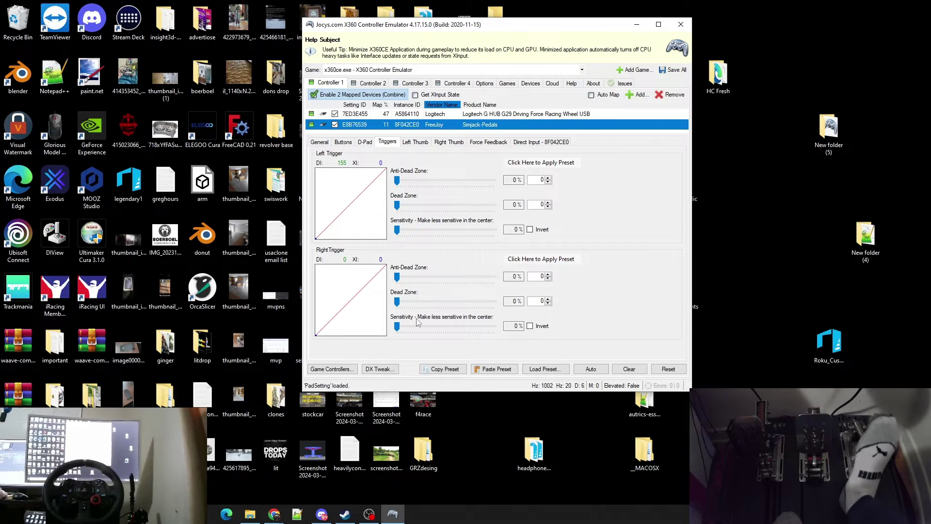
left_click(414, 143)
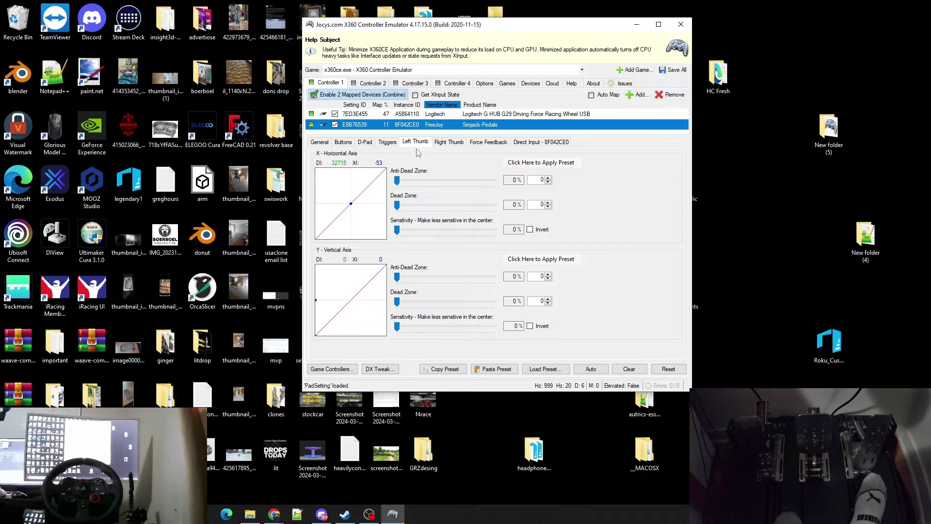
left_click(406, 115)
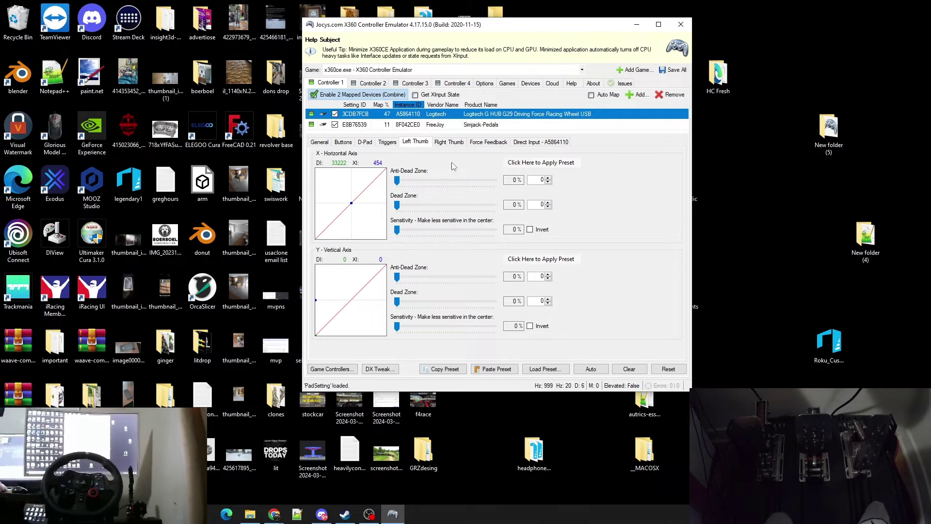
left_click(469, 145)
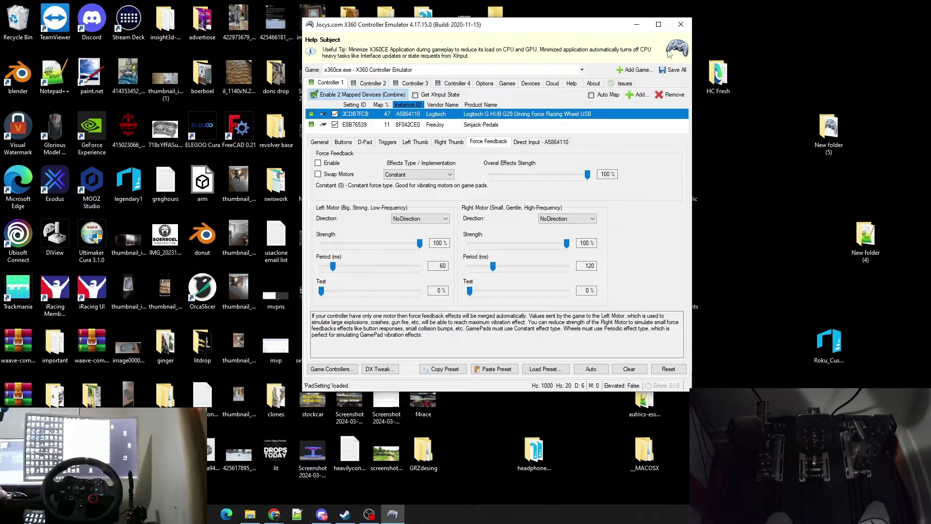
Move the emulator aside and confirm Xbox Steam Input is enabled in Steam's Controller settings
left_click_drag(612, 25, 849, 9)
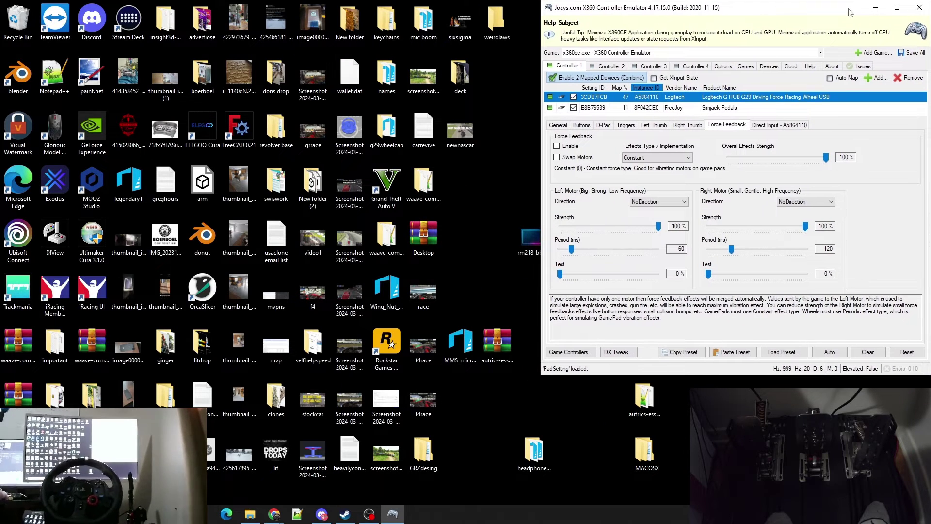
left_click(350, 518)
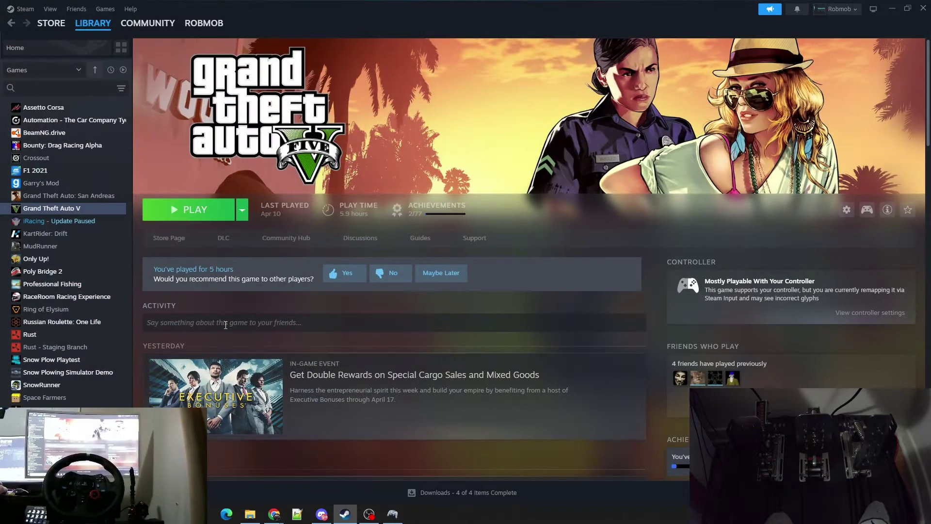
left_click(22, 9)
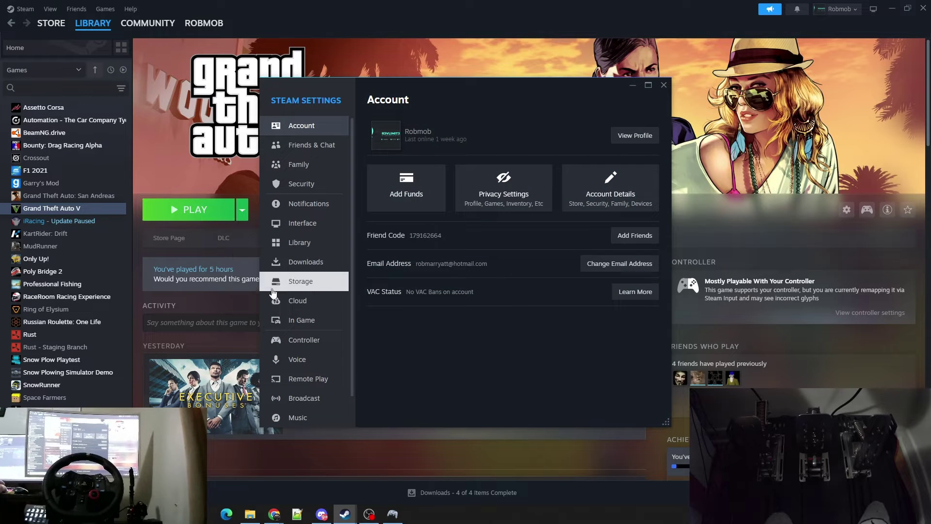
left_click(307, 338)
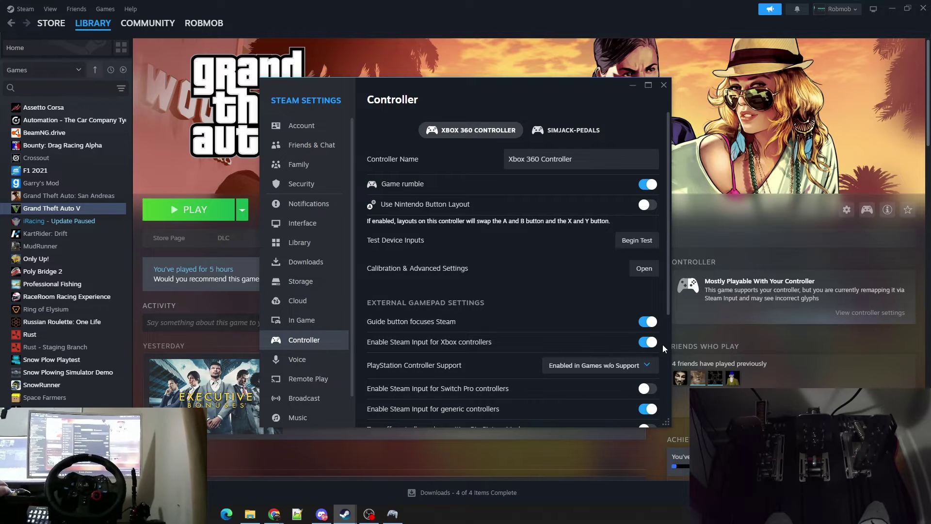
left_click(663, 86)
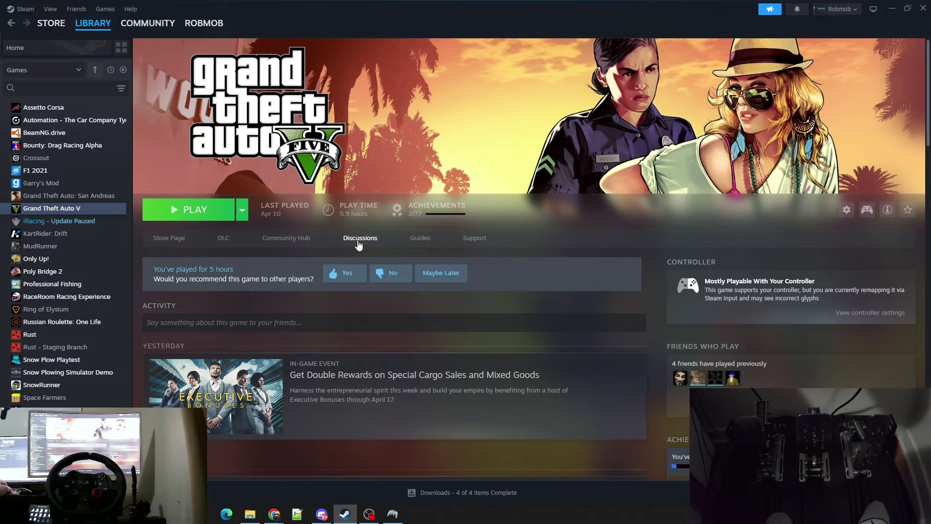
Launch Grand Theft Auto V from its Steam page into story mode
left_click(178, 212)
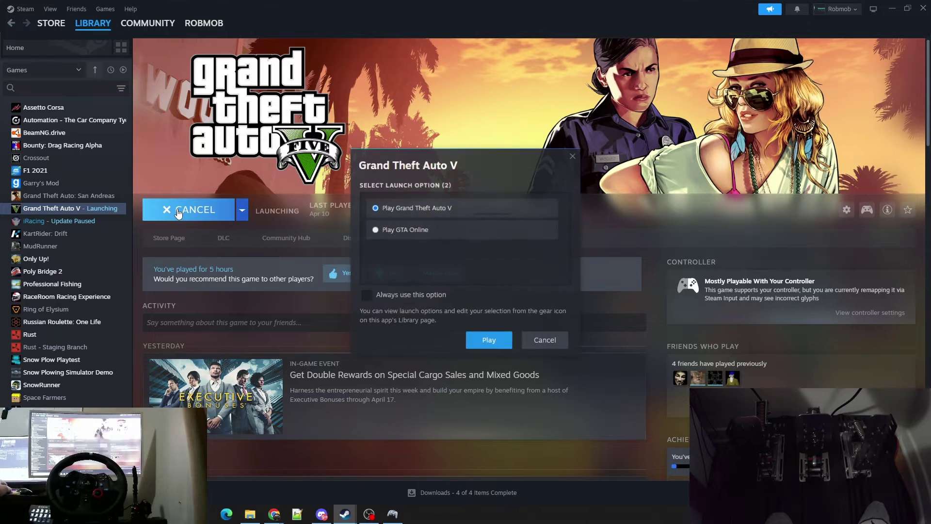
left_click(477, 345)
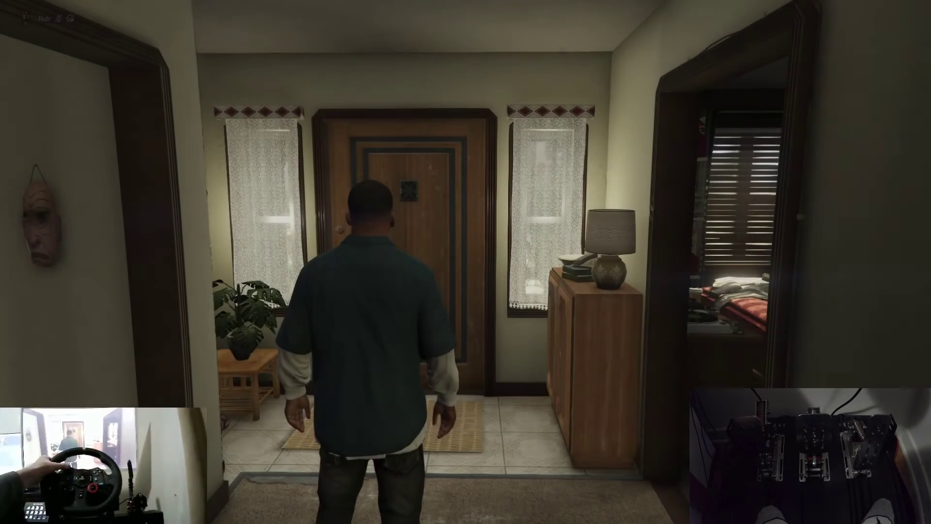
Bring up the in-game phone, then open and close the empty cheat code box
key("Up")
key("Up")
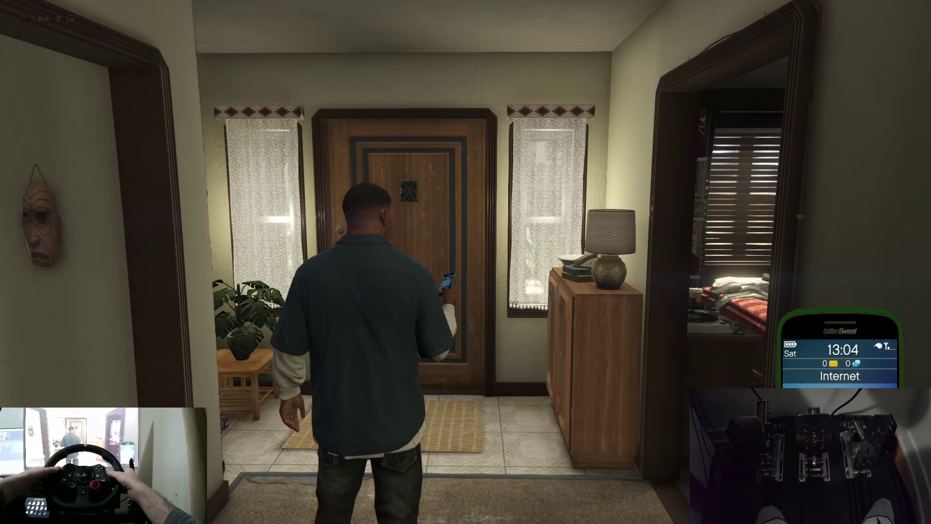
key("Down")
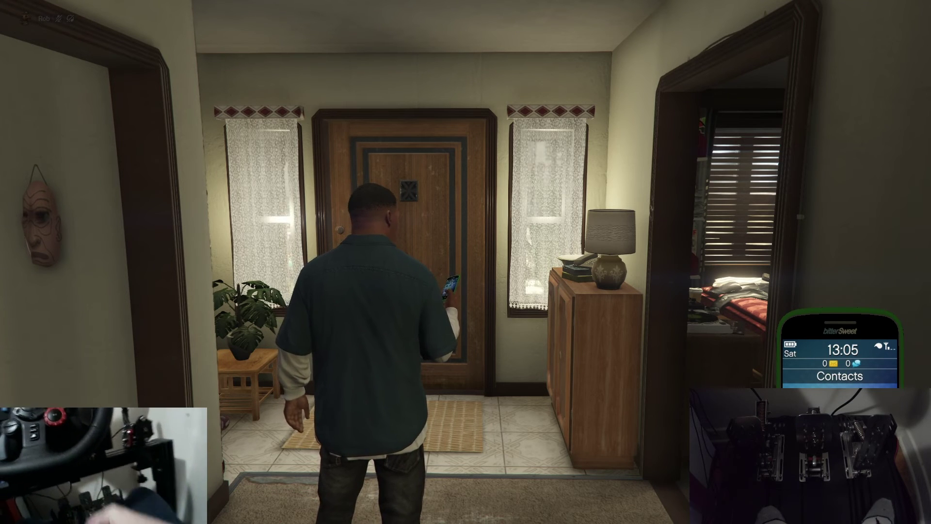
key("grave")
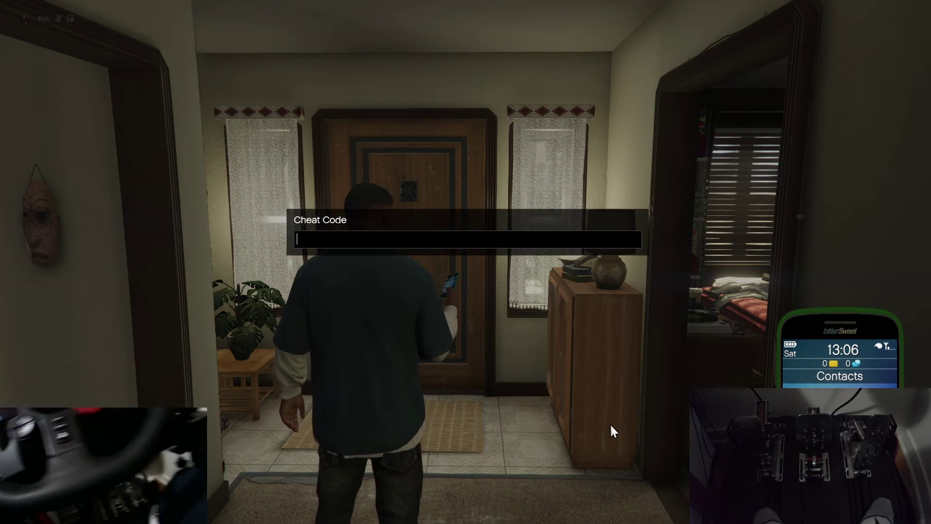
key("Escape")
Walk out the front door and run along the street to the busy intersection
key("w")
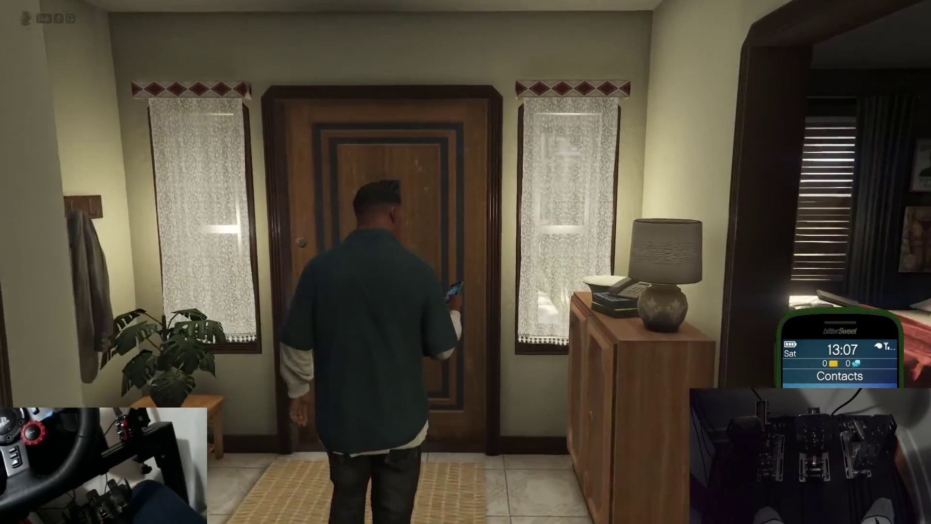
key("w")
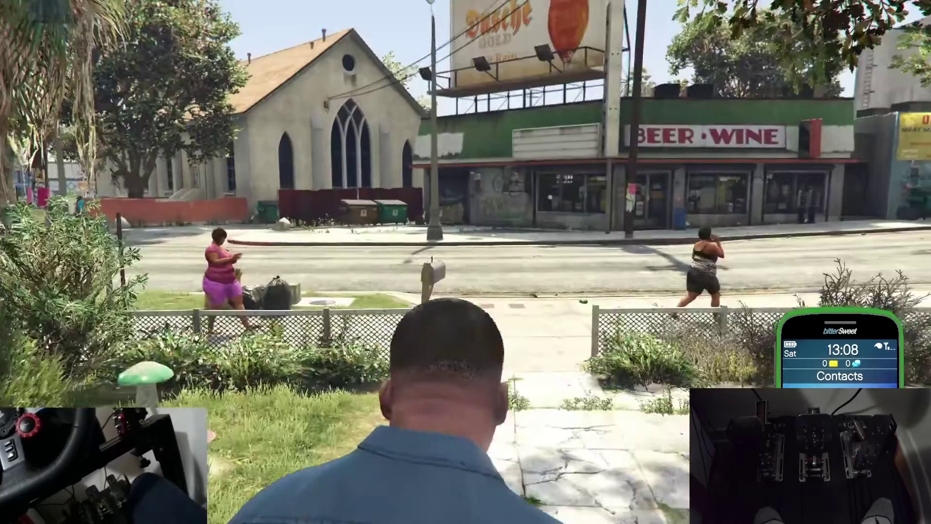
key("w")
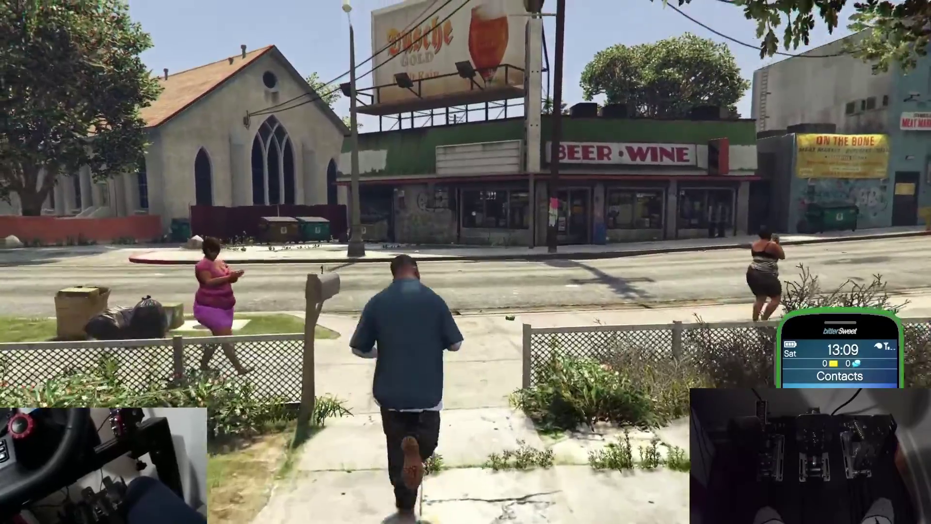
key("a")
key("w")
key("a")
key("w")
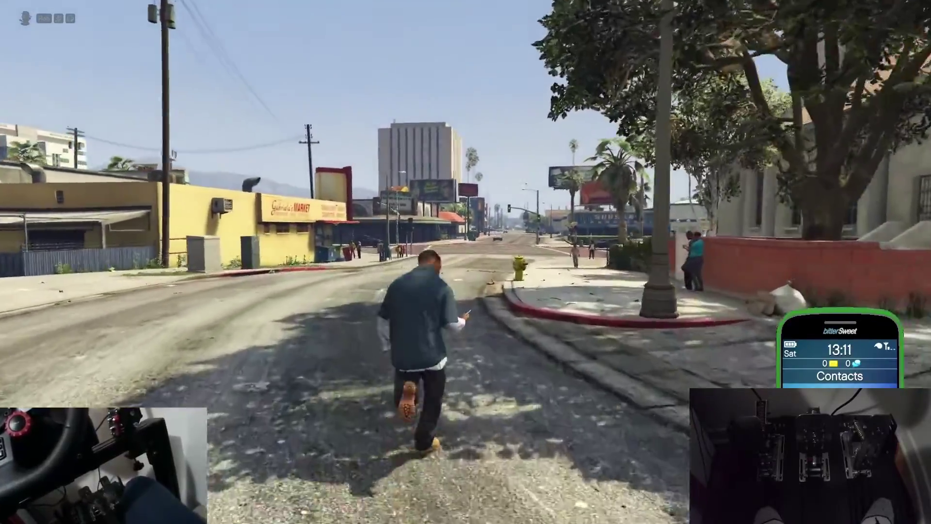
key("w")
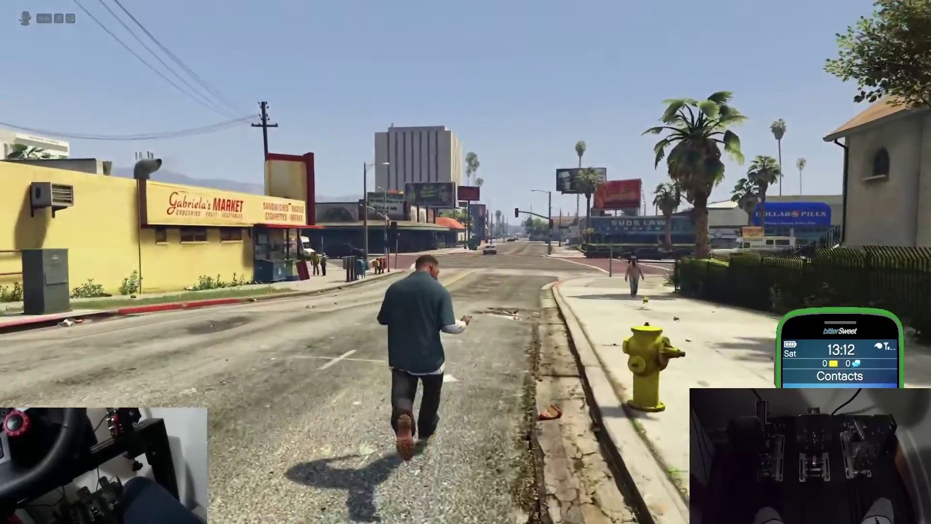
key("w")
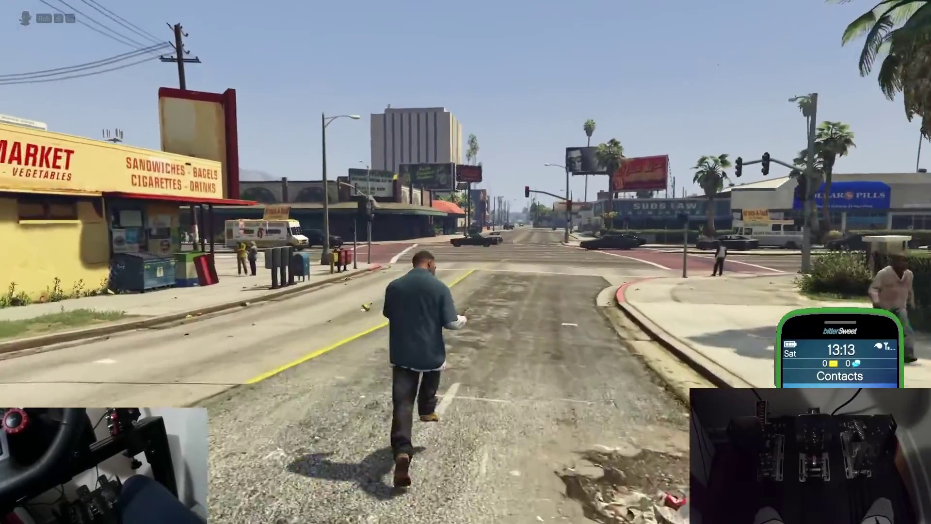
key("w")
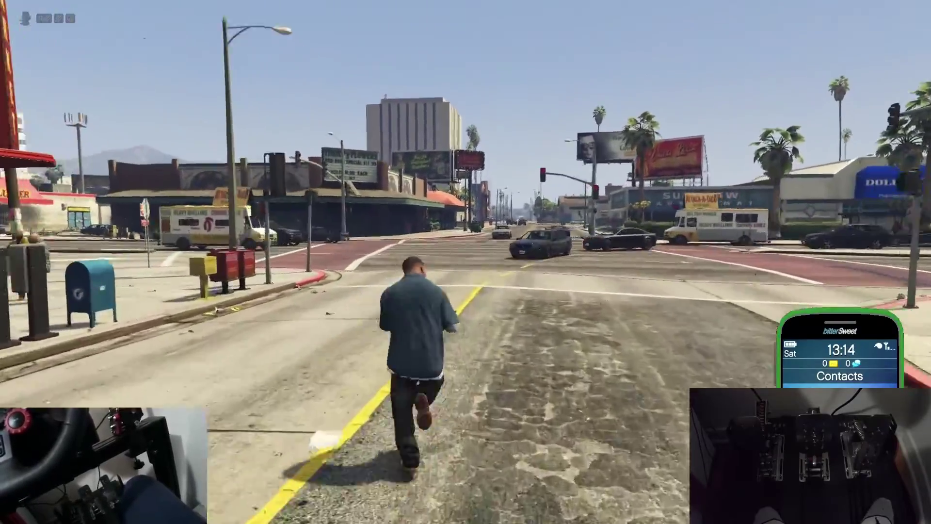
key("w")
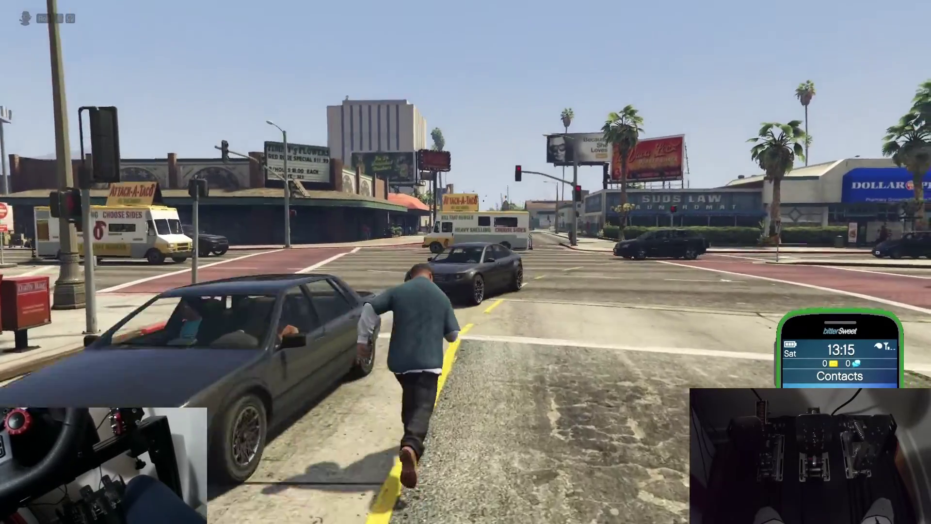
Open the stopped grey car's driver door and climb in
key("f")
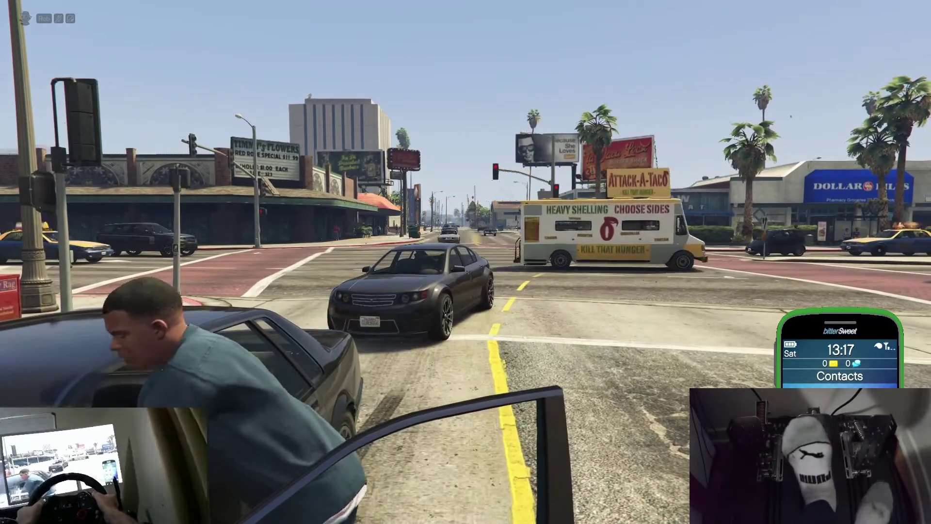